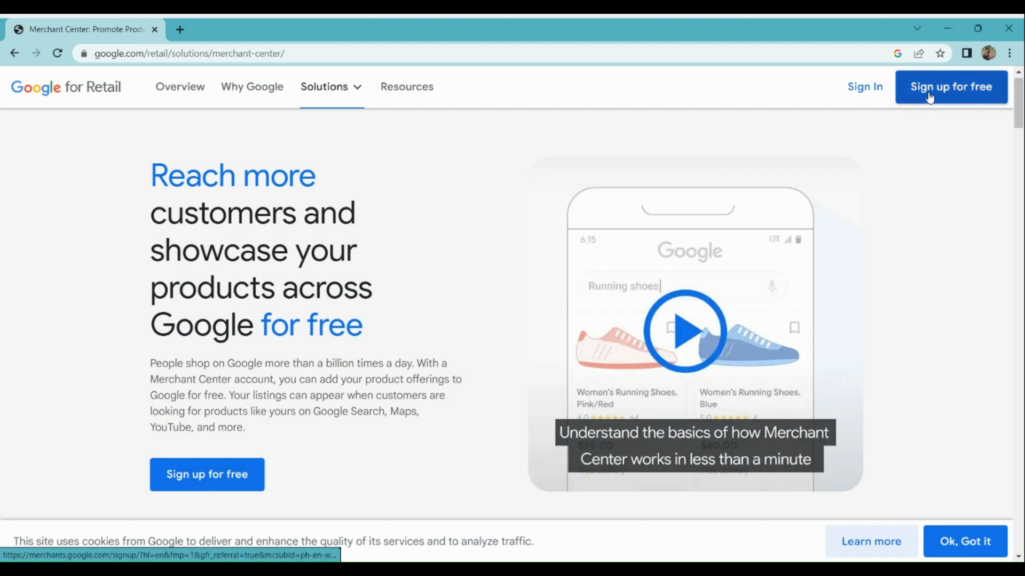
Start the free sign-up for a Merchant Center account
{"action": "scroll", "coordinate": [930, 98], "scroll_direction": "up", "scroll_amount": 5}
{"action": "scroll", "coordinate": [931, 100], "scroll_direction": "right", "scroll_amount": 2}
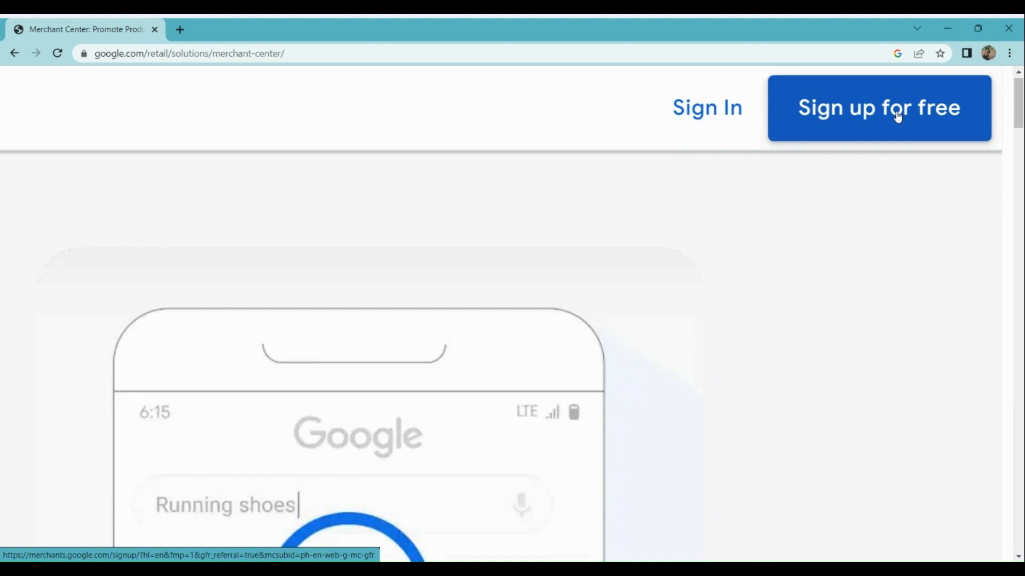
{"action": "left_click", "coordinate": [897, 114]}
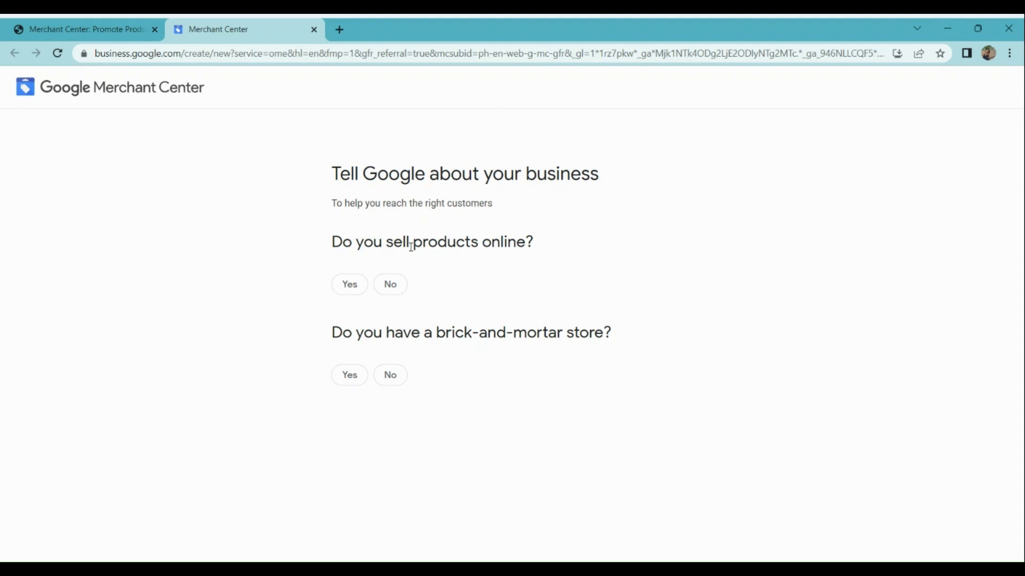
{"action": "scroll", "coordinate": [410, 247], "scroll_direction": "up", "scroll_amount": 3}
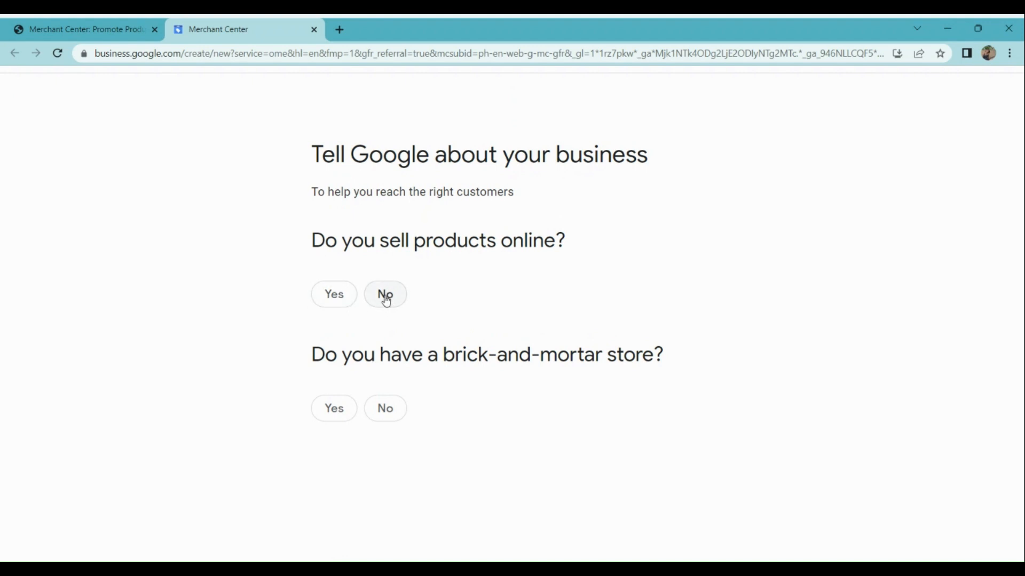
{"action": "left_click", "coordinate": [328, 302]}
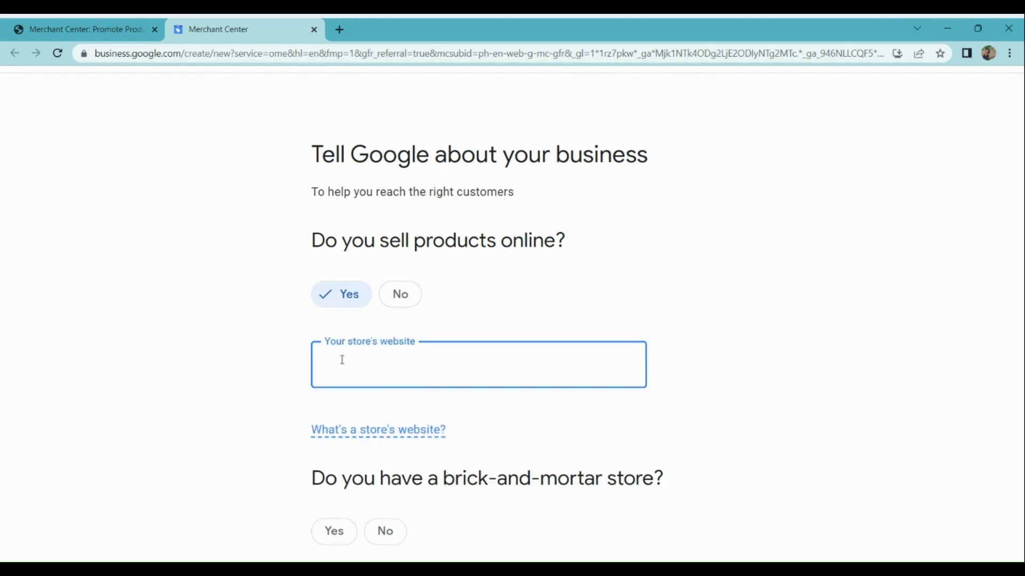
{"action": "type", "text": "store-ddcedb.creator-spring.com/listing/lady-writer"}
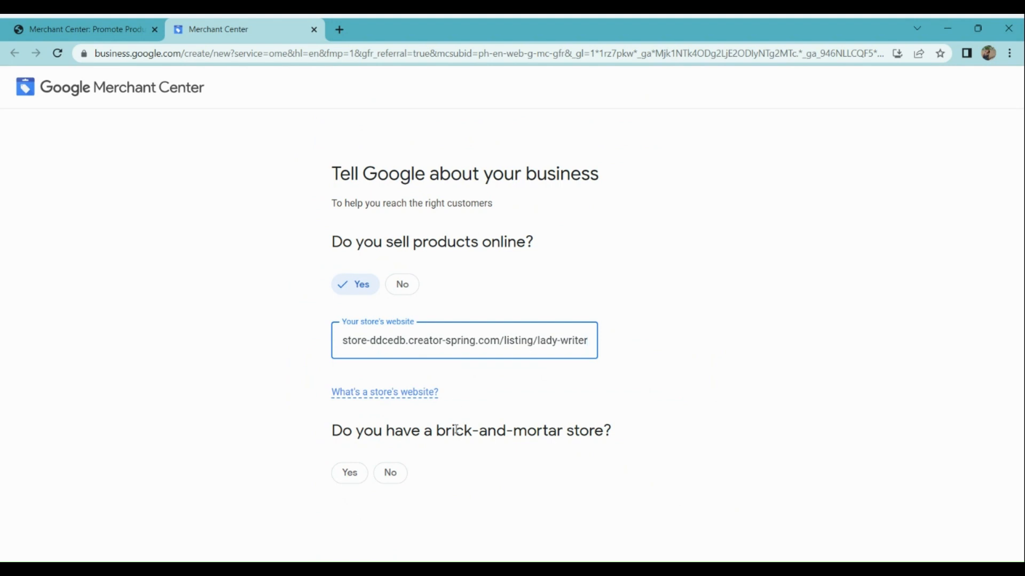
{"action": "left_click", "coordinate": [386, 477]}
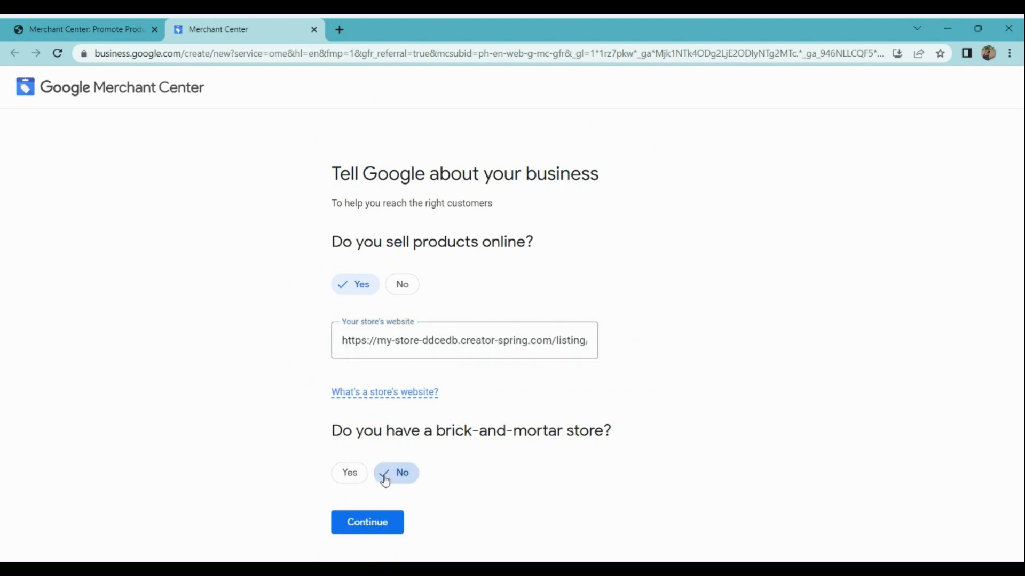
{"action": "left_click", "coordinate": [355, 523]}
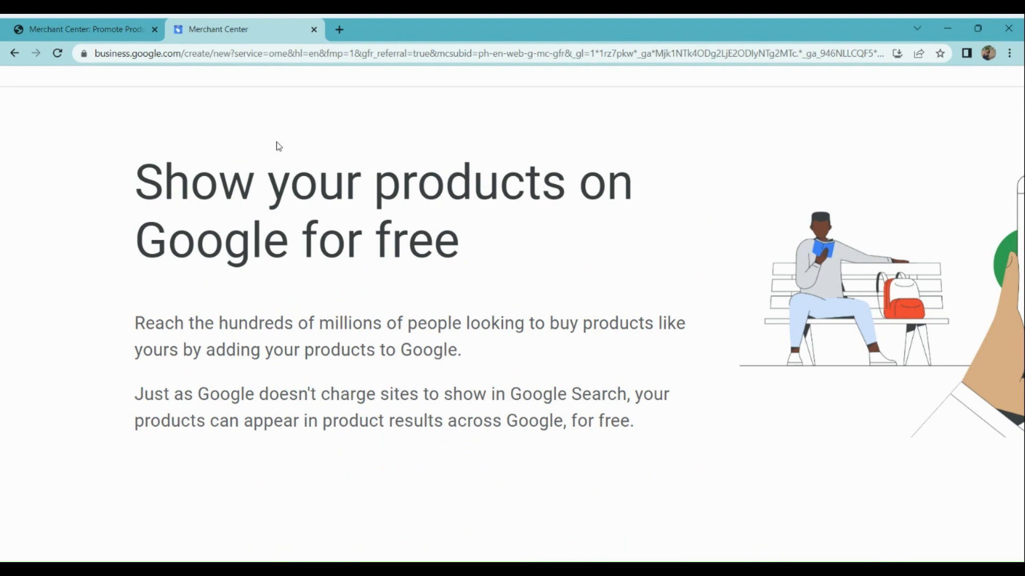
Read through where products will show and what is needed for free listings, and continue to Merchant Center
{"action": "scroll", "coordinate": [277, 144], "scroll_direction": "down", "scroll_amount": 3}
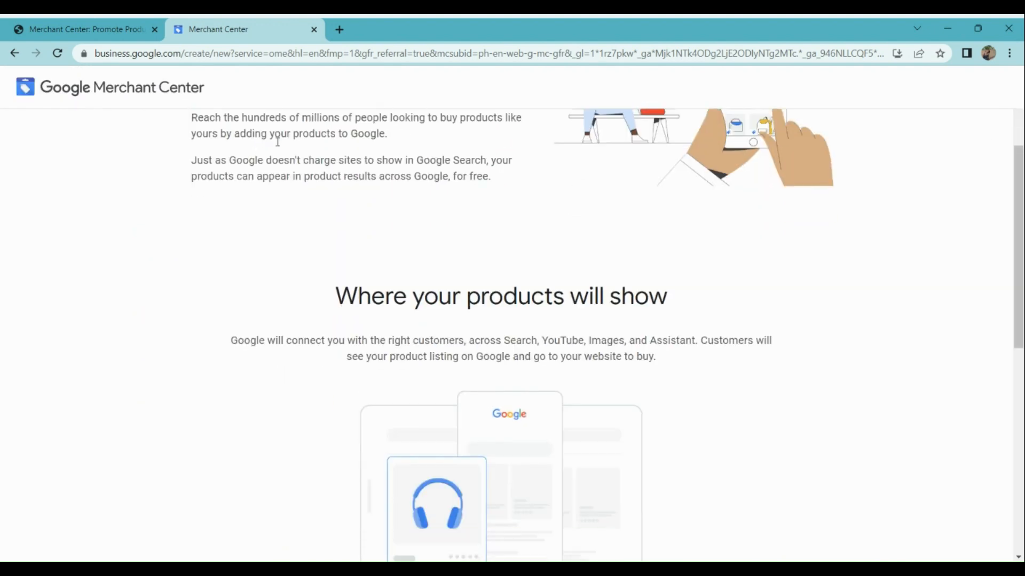
{"action": "scroll", "coordinate": [277, 143], "scroll_direction": "down", "scroll_amount": 2}
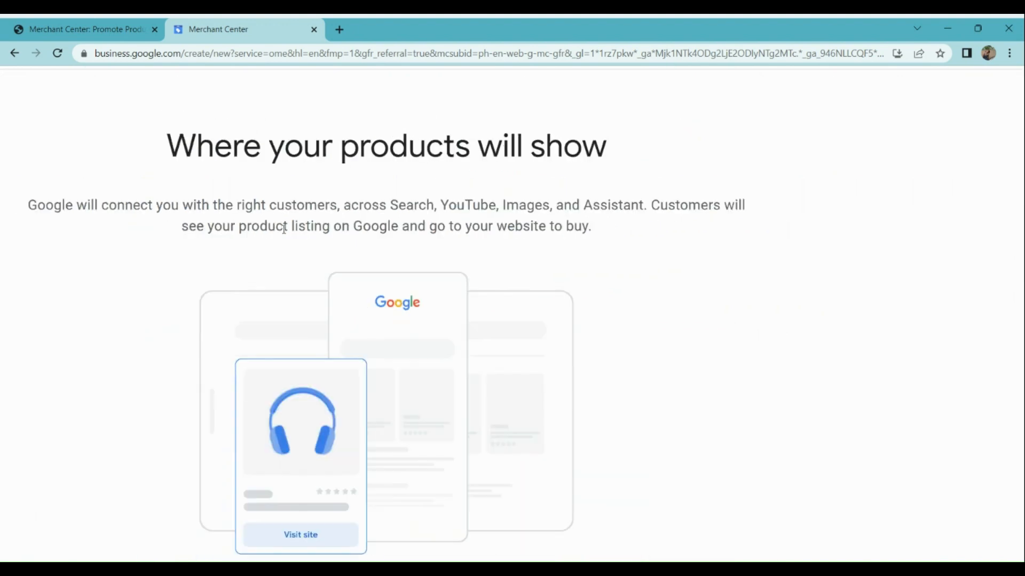
{"action": "scroll", "coordinate": [284, 231], "scroll_direction": "down", "scroll_amount": 4}
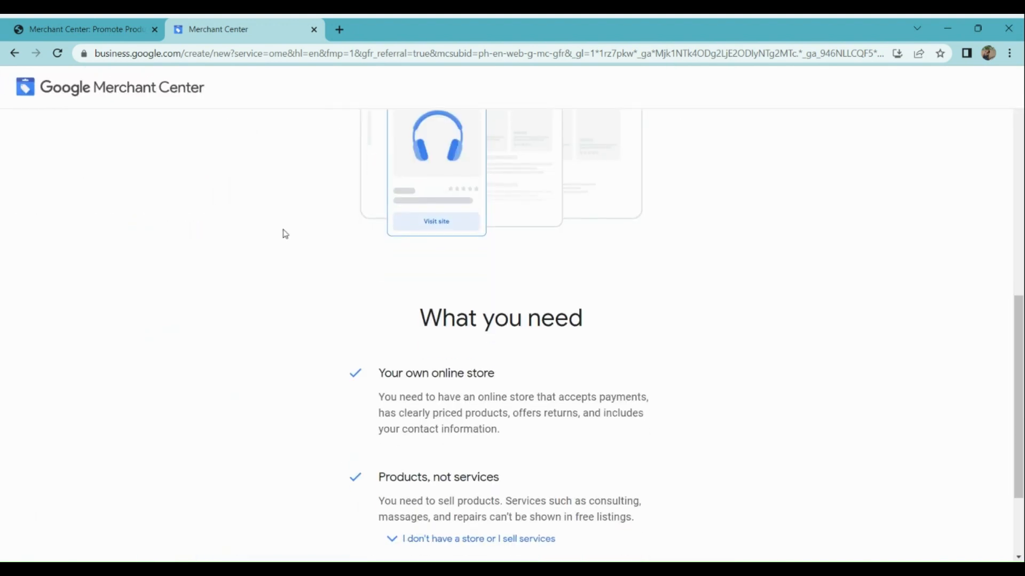
{"action": "scroll", "coordinate": [285, 234], "scroll_direction": "down", "scroll_amount": 3}
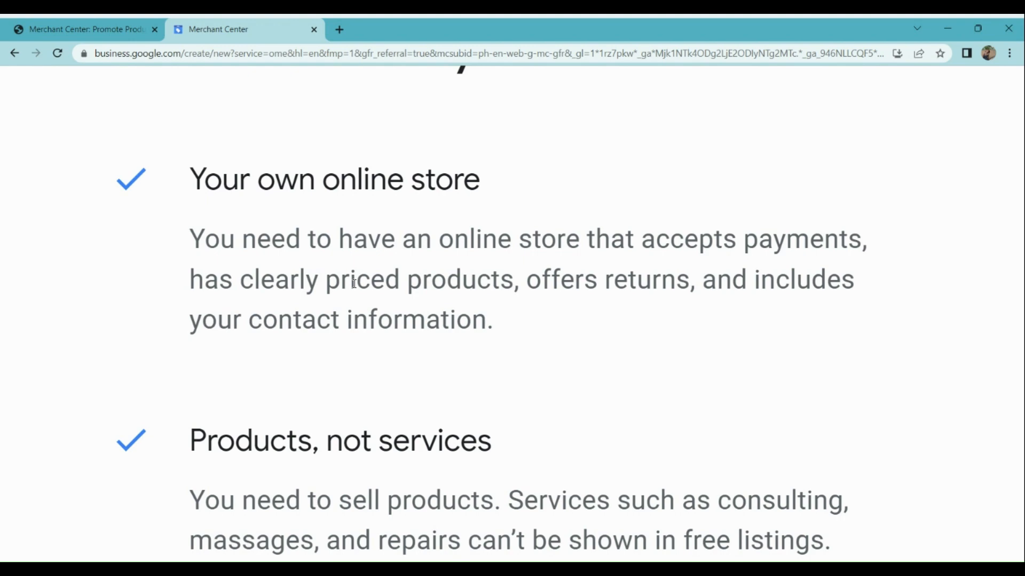
{"action": "scroll", "coordinate": [354, 283], "scroll_direction": "down", "scroll_amount": 5}
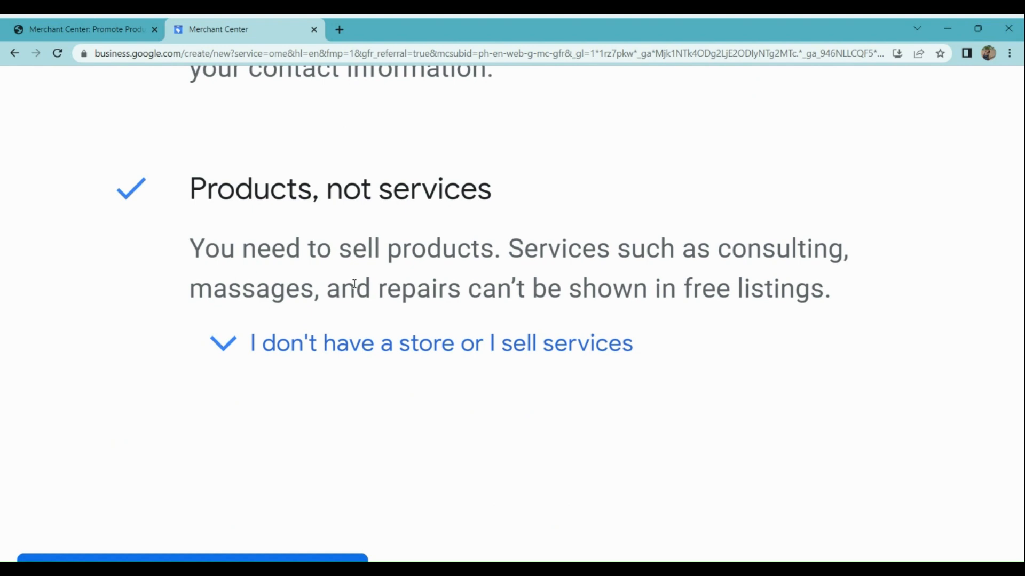
{"action": "scroll", "coordinate": [354, 284], "scroll_direction": "down", "scroll_amount": 5}
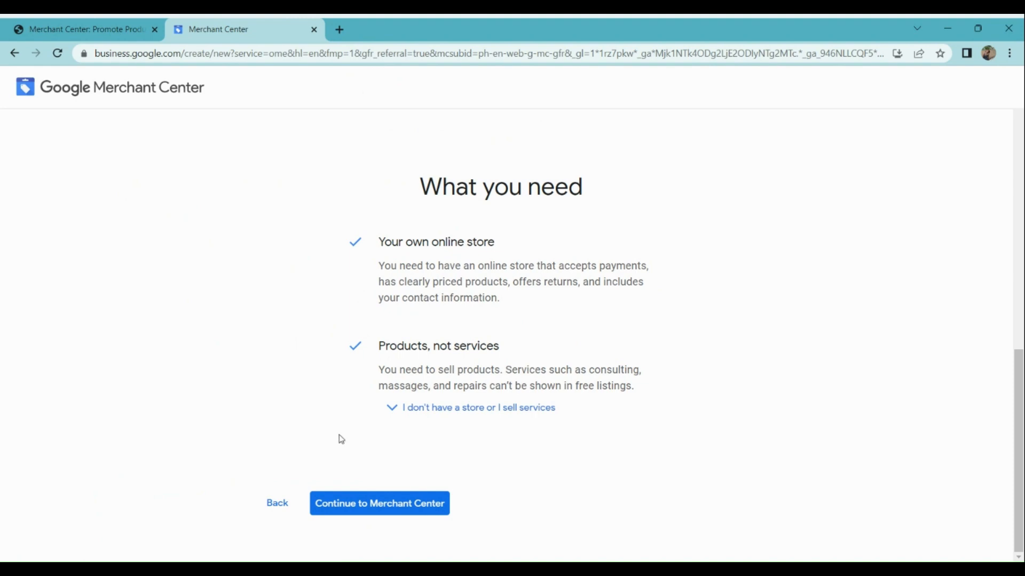
{"action": "scroll", "coordinate": [341, 440], "scroll_direction": "up", "scroll_amount": 5}
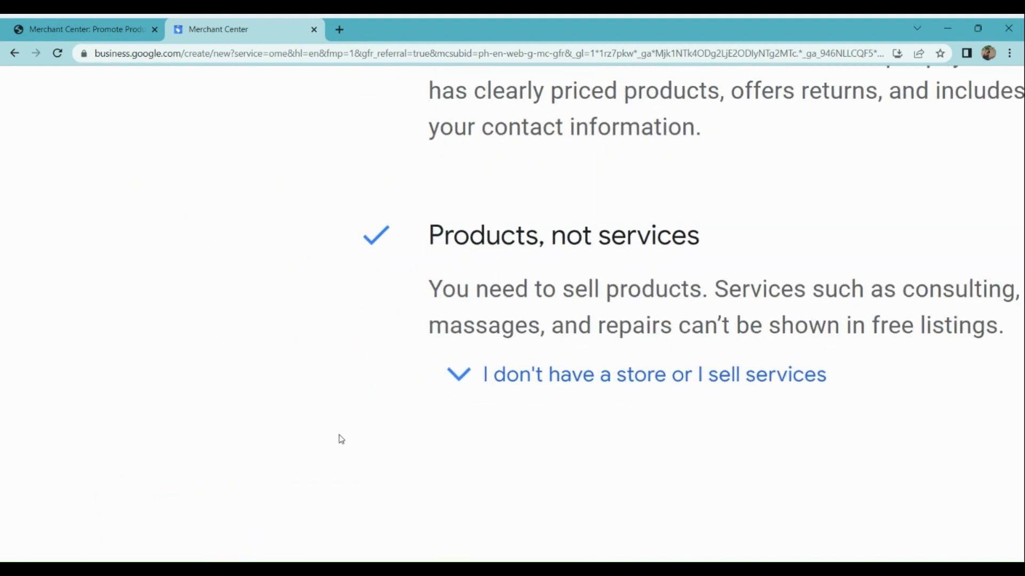
{"action": "scroll", "coordinate": [342, 439], "scroll_direction": "down", "scroll_amount": 3}
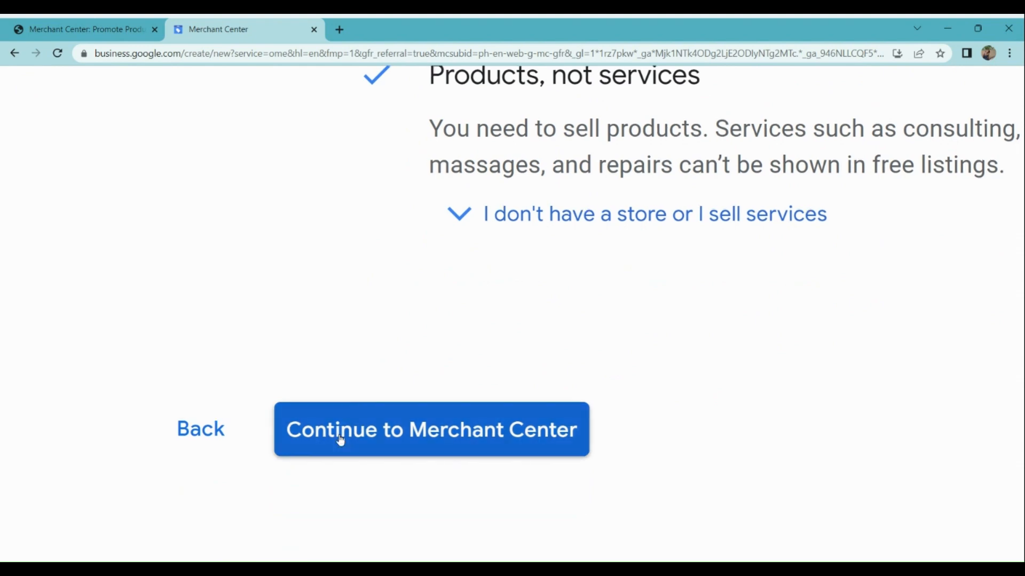
{"action": "left_click", "coordinate": [340, 440]}
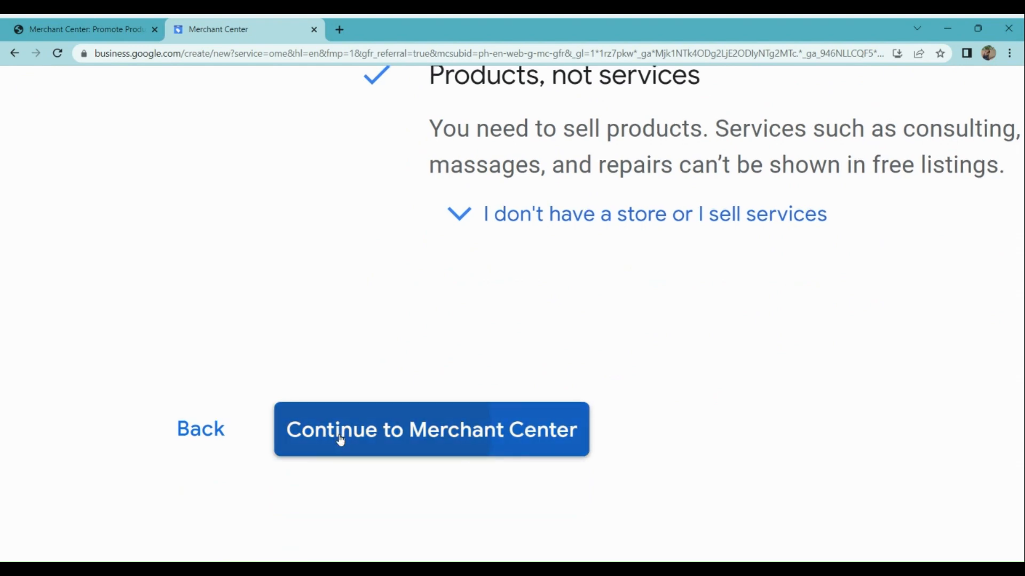
{"action": "scroll", "coordinate": [342, 439], "scroll_direction": "down", "scroll_amount": 5}
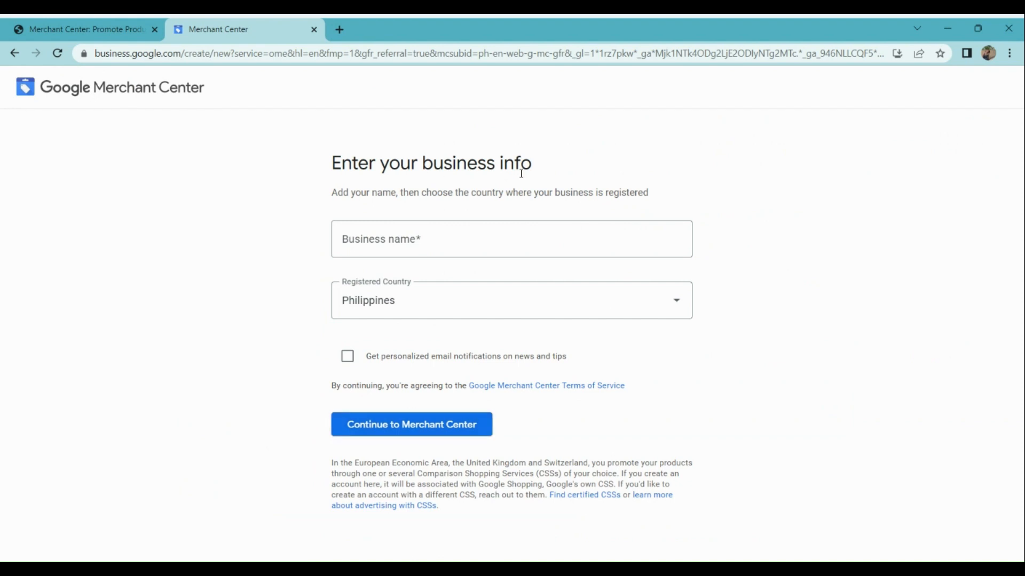
Enter Moon Star 99 as the business name and submit the business info without email notifications to create the account
{"action": "left_click", "coordinate": [418, 233]}
{"action": "type", "text": "Moon"}
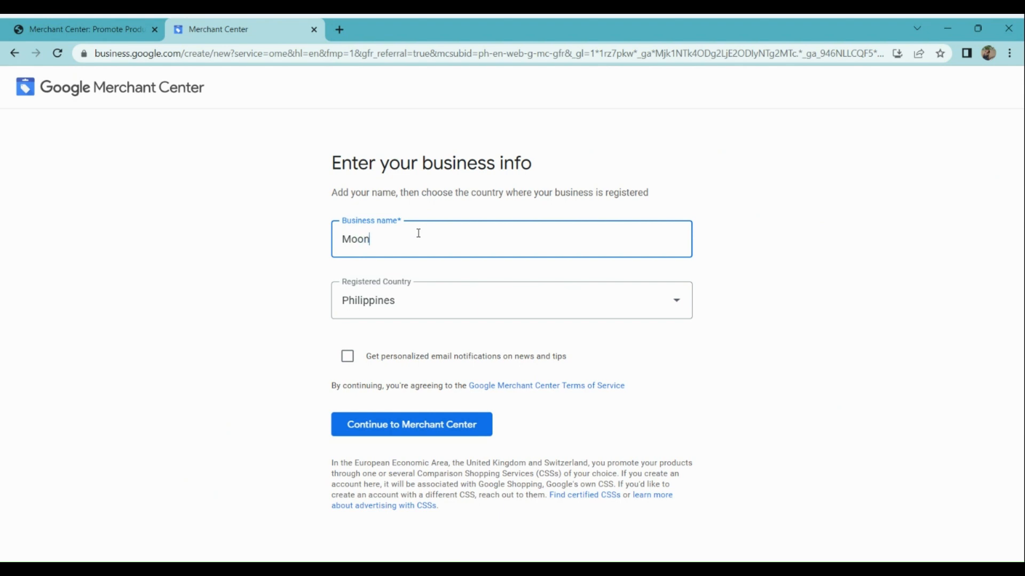
{"action": "type", "text": " Star 99"}
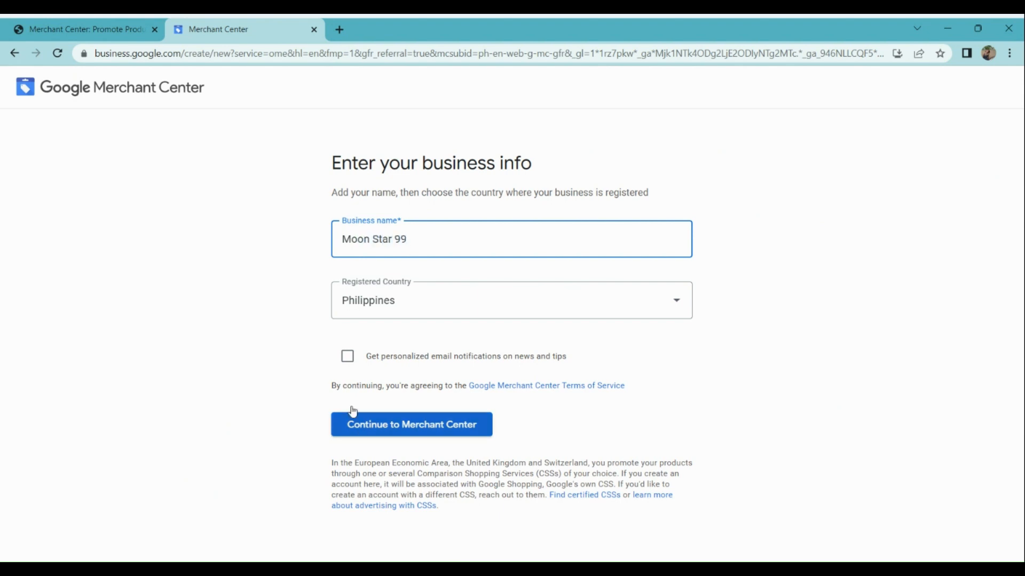
{"action": "left_click", "coordinate": [395, 411]}
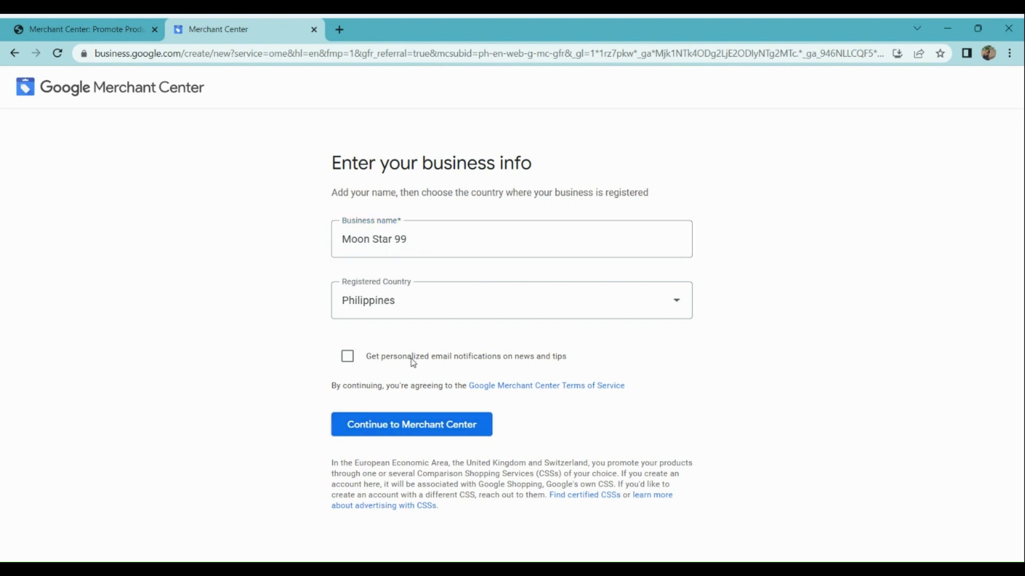
{"action": "scroll", "coordinate": [414, 363], "scroll_direction": "up", "scroll_amount": 5}
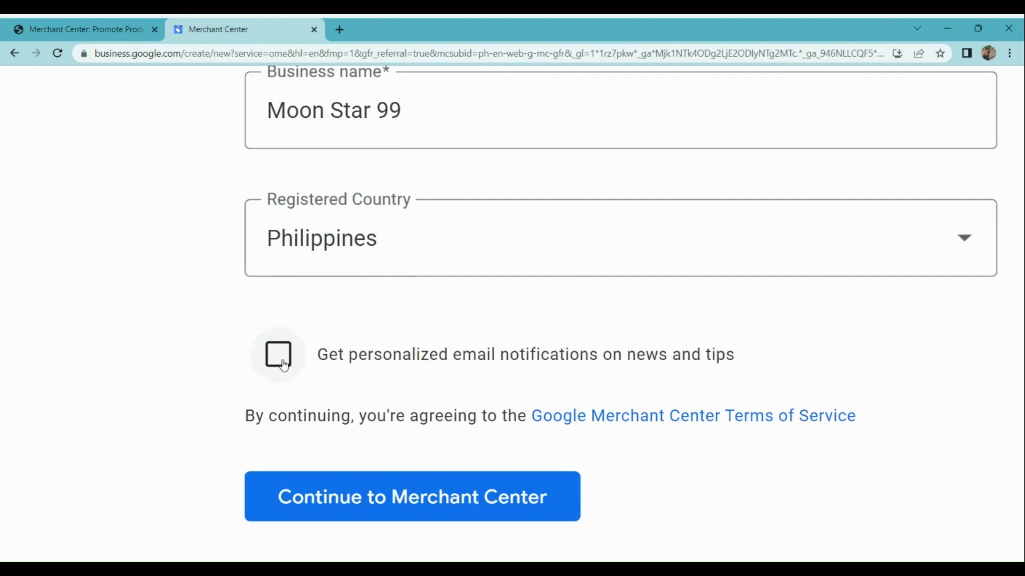
{"action": "scroll", "coordinate": [359, 393], "scroll_direction": "down", "scroll_amount": 1}
{"action": "scroll", "coordinate": [359, 394], "scroll_direction": "down", "scroll_amount": 4}
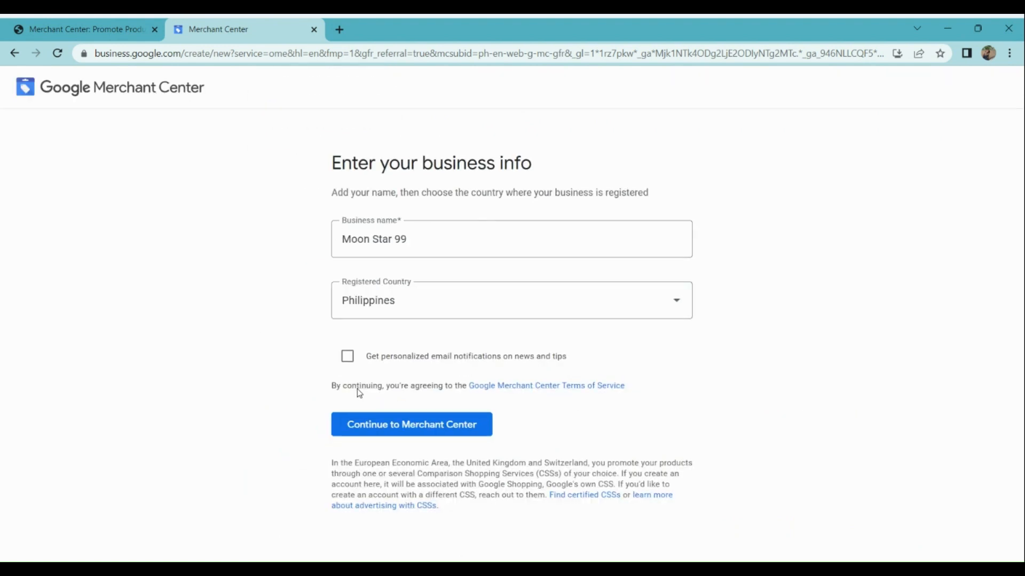
{"action": "left_click", "coordinate": [362, 426]}
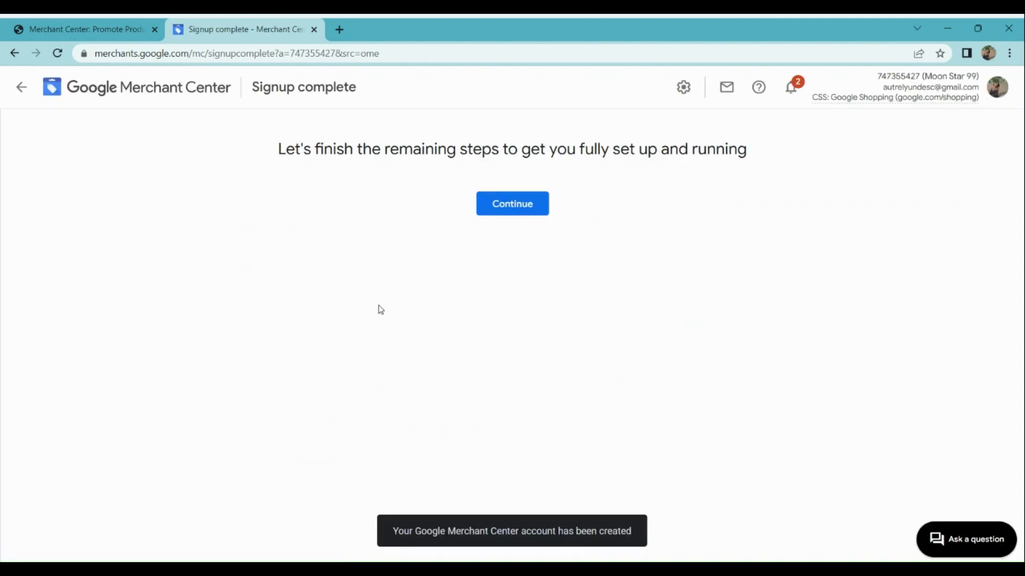
Continue to the remaining setup steps for showing products on Google and open the business details
{"action": "scroll", "coordinate": [369, 151], "scroll_direction": "up", "scroll_amount": 5}
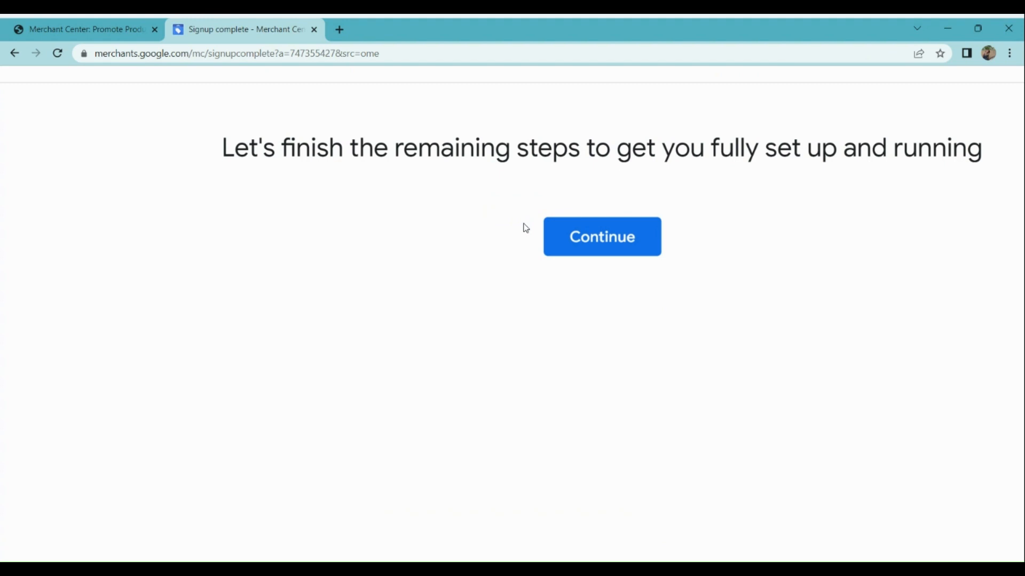
{"action": "left_click", "coordinate": [580, 233]}
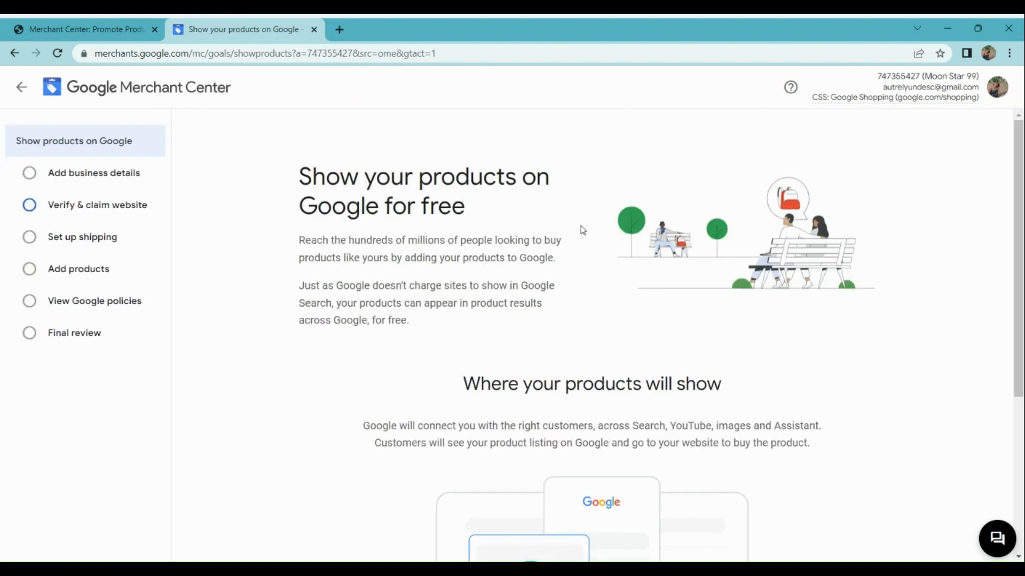
{"action": "scroll", "coordinate": [583, 230], "scroll_direction": "down", "scroll_amount": 1}
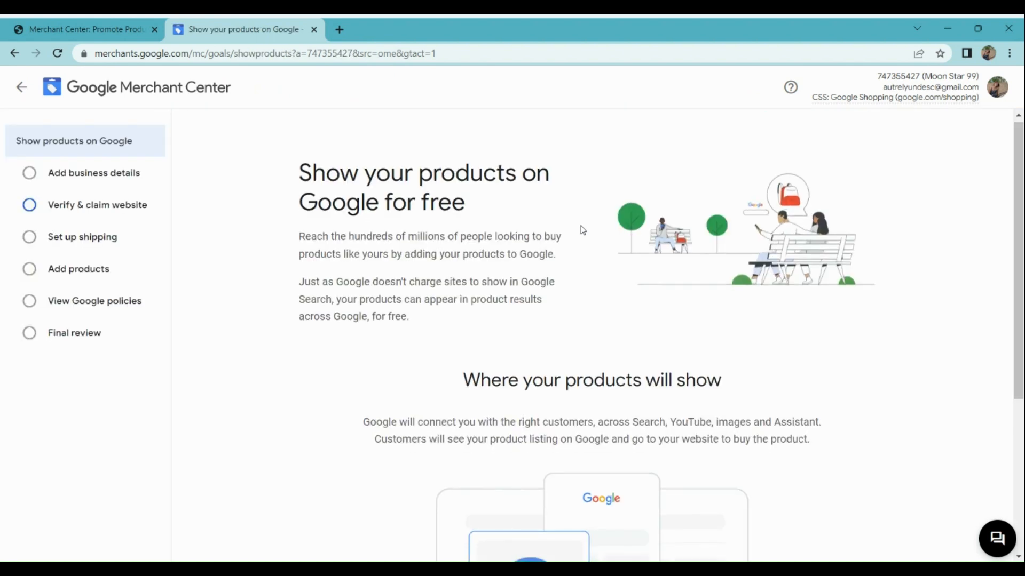
{"action": "scroll", "coordinate": [582, 228], "scroll_direction": "down", "scroll_amount": 3}
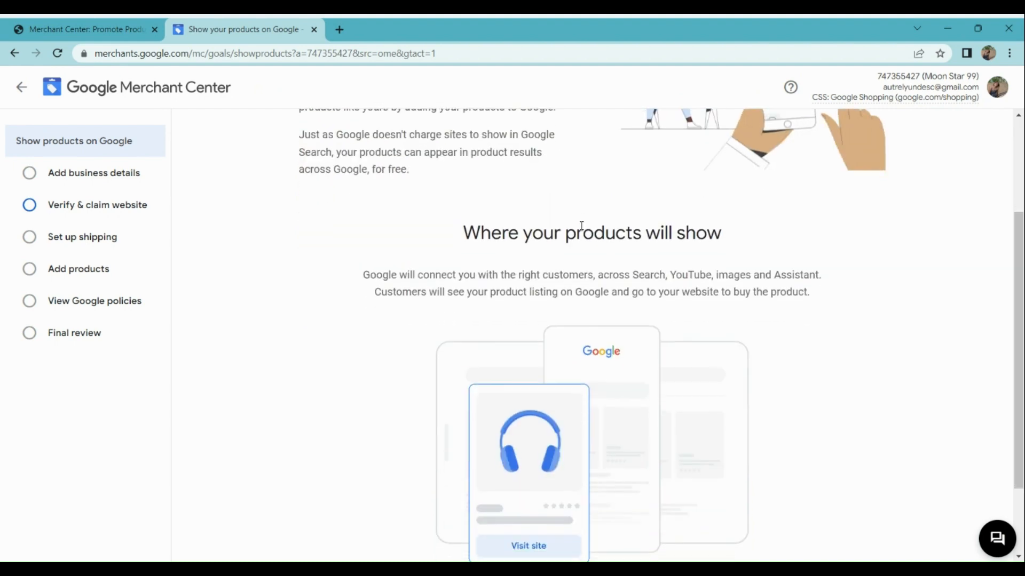
{"action": "scroll", "coordinate": [55, 185], "scroll_direction": "up", "scroll_amount": 5}
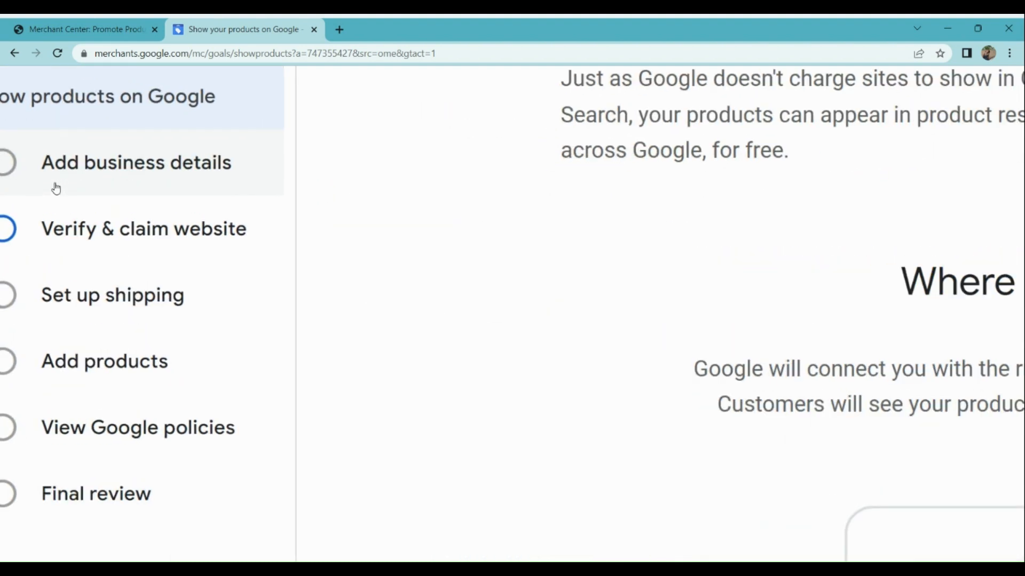
{"action": "scroll", "coordinate": [56, 188], "scroll_direction": "left", "scroll_amount": 1}
{"action": "left_click", "coordinate": [158, 176]}
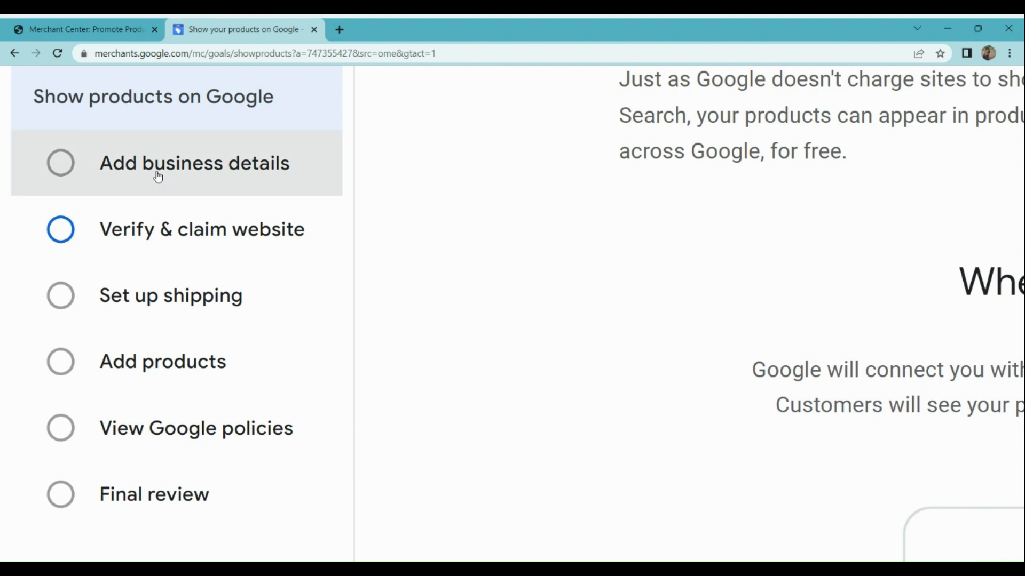
Examine the business address fields and the phone number section used for verification
{"action": "scroll", "coordinate": [549, 234], "scroll_direction": "down", "scroll_amount": 5}
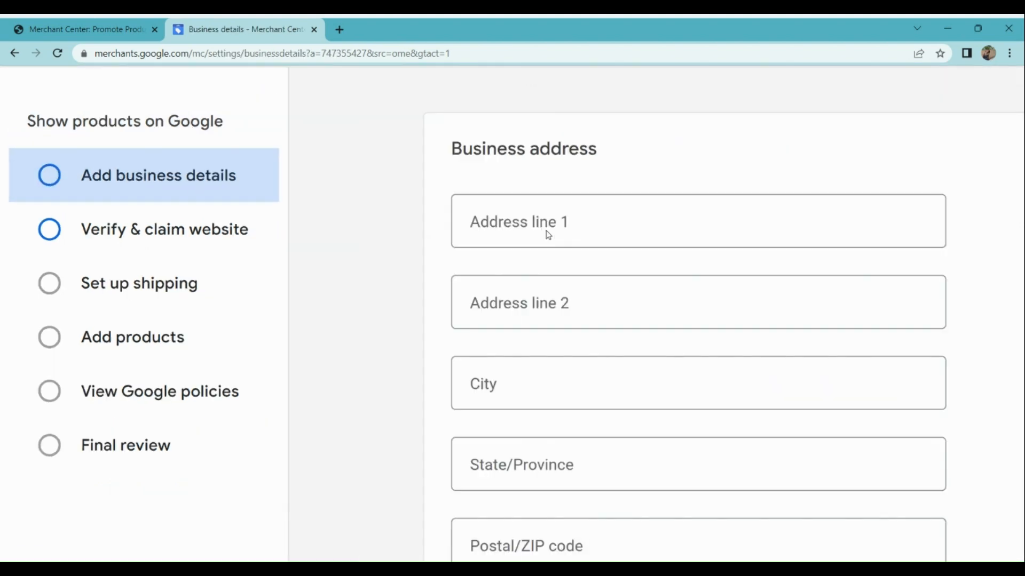
{"action": "scroll", "coordinate": [352, 211], "scroll_direction": "down", "scroll_amount": 1}
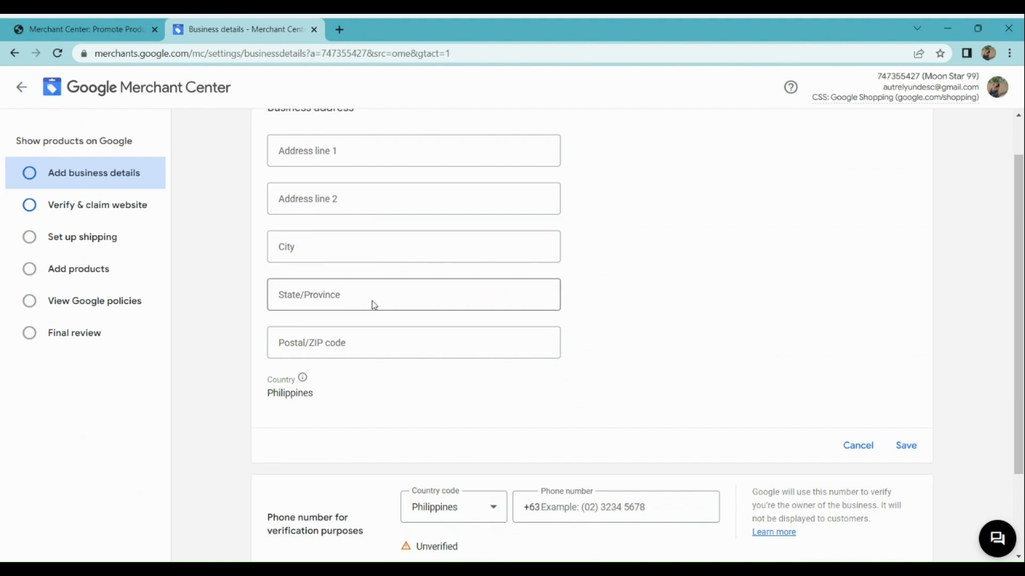
{"action": "scroll", "coordinate": [373, 304], "scroll_direction": "down", "scroll_amount": 1}
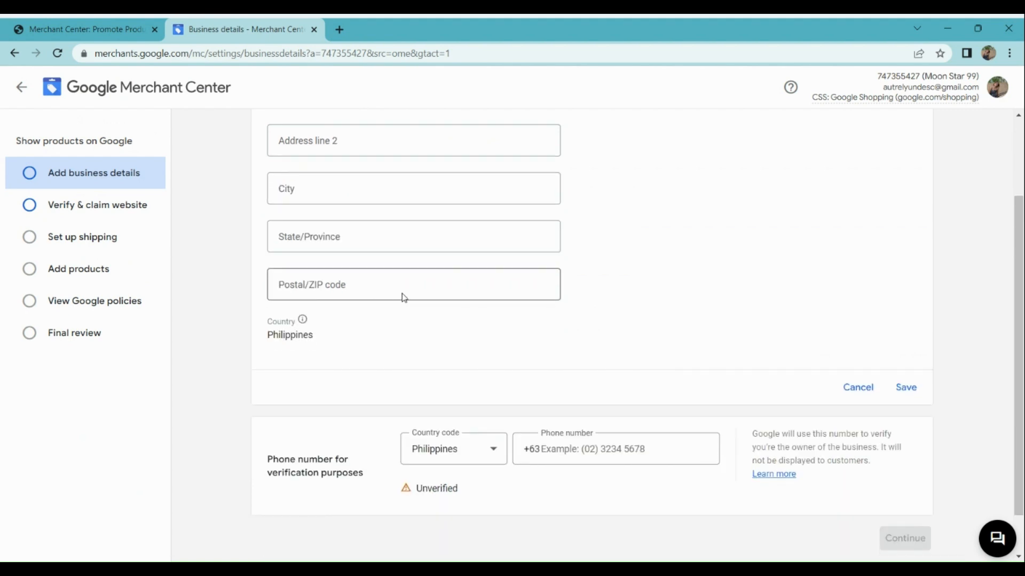
{"action": "scroll", "coordinate": [404, 297], "scroll_direction": "down", "scroll_amount": 1}
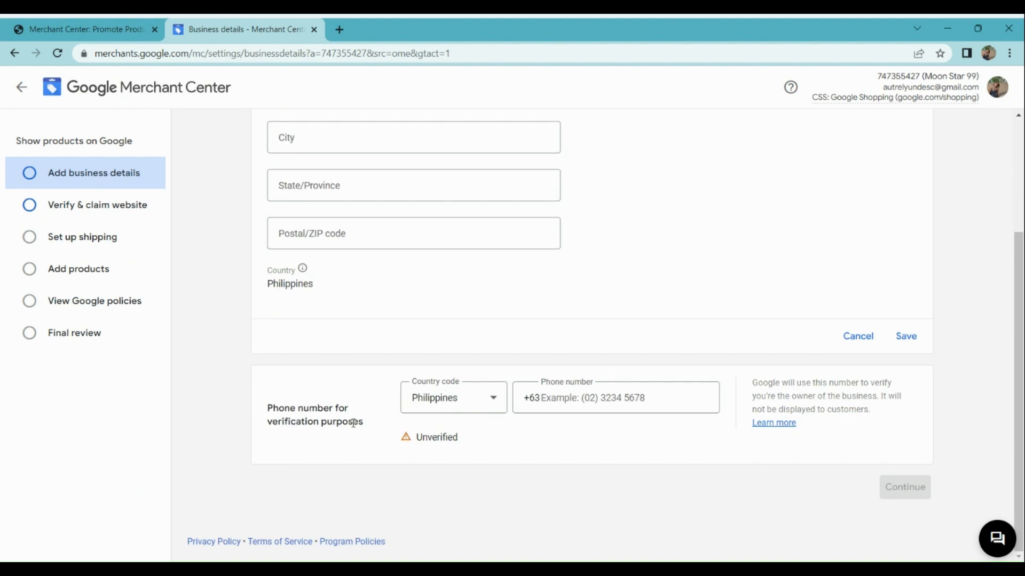
{"action": "scroll", "coordinate": [354, 423], "scroll_direction": "right", "scroll_amount": 3}
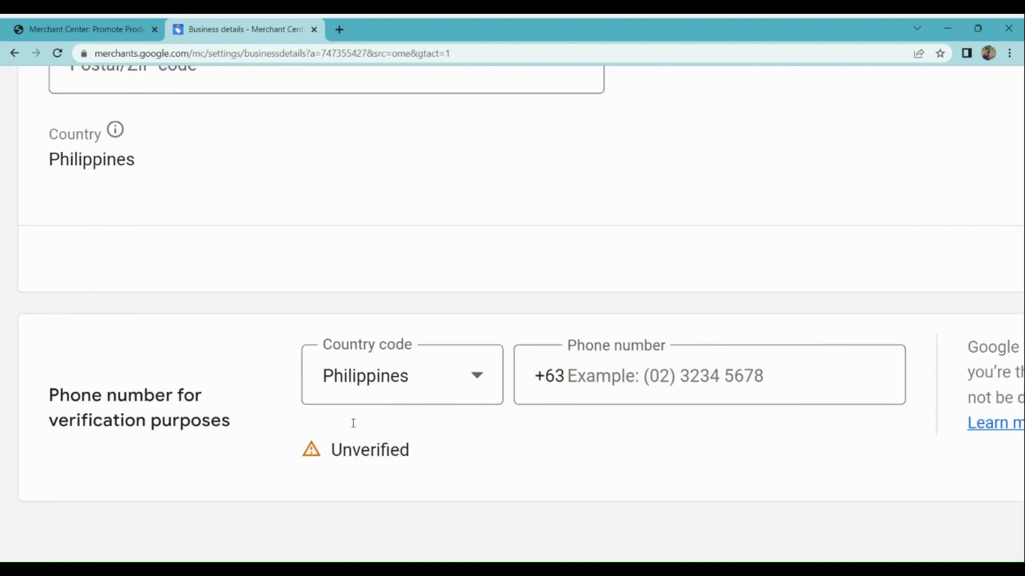
{"action": "scroll", "coordinate": [529, 378], "scroll_direction": "right", "scroll_amount": 2}
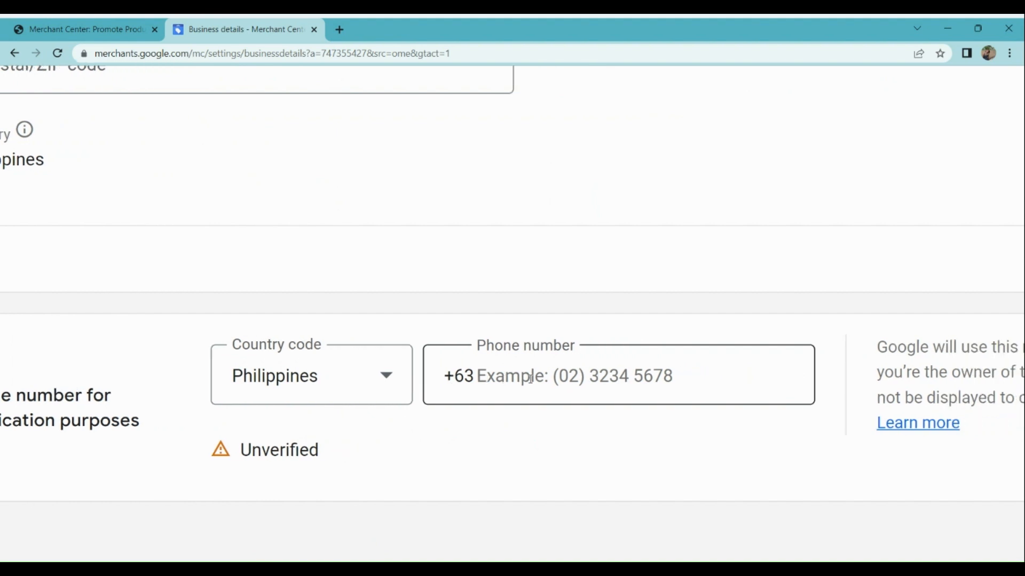
Open the website verification and claiming step and examine the HTML tag and HTML file verification methods
{"action": "scroll", "coordinate": [530, 377], "scroll_direction": "down", "scroll_amount": 5}
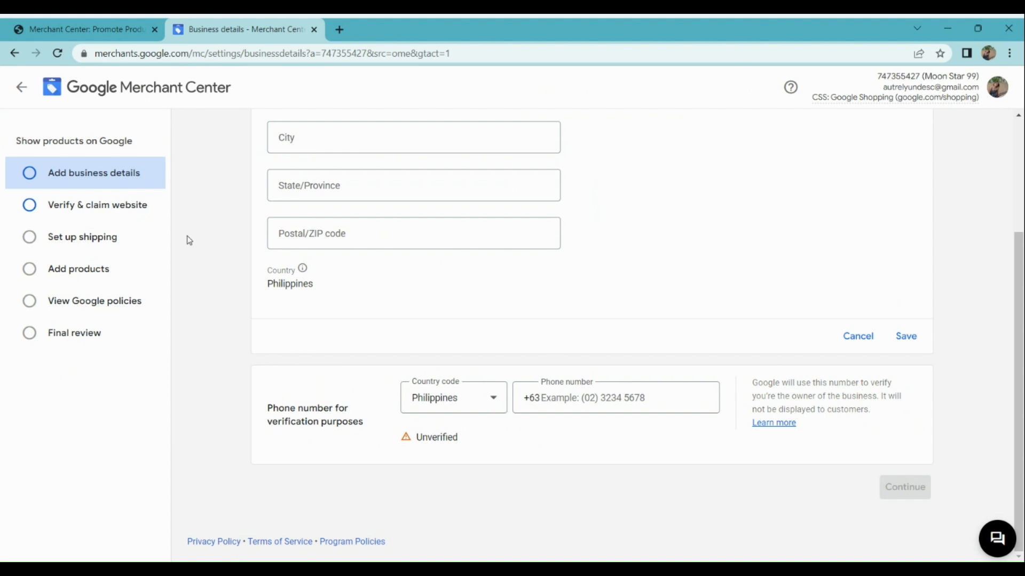
{"action": "left_click", "coordinate": [112, 206]}
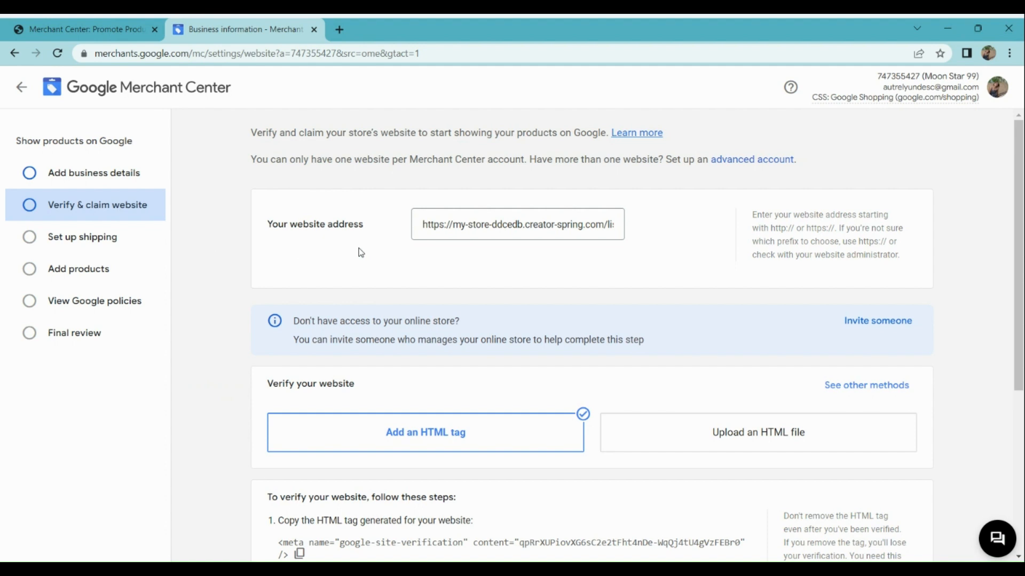
{"action": "scroll", "coordinate": [360, 253], "scroll_direction": "down", "scroll_amount": 3}
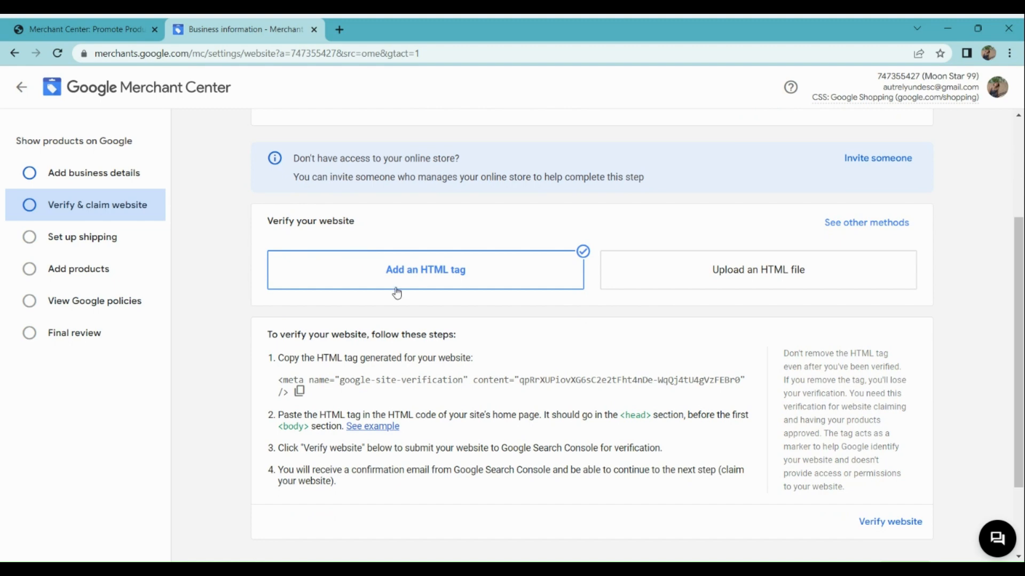
{"action": "scroll", "coordinate": [397, 293], "scroll_direction": "up", "scroll_amount": 5}
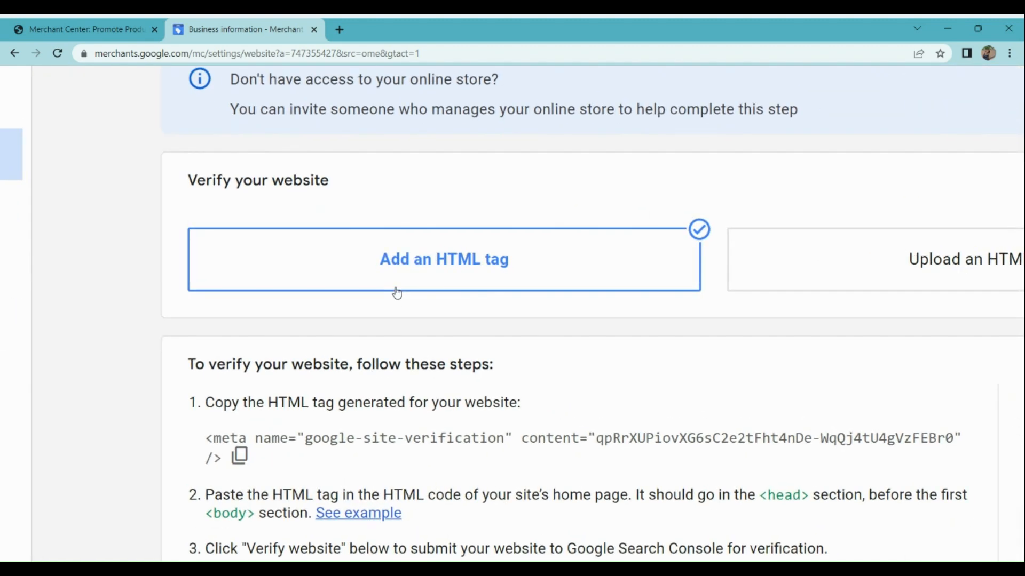
{"action": "scroll", "coordinate": [396, 293], "scroll_direction": "right", "scroll_amount": 5}
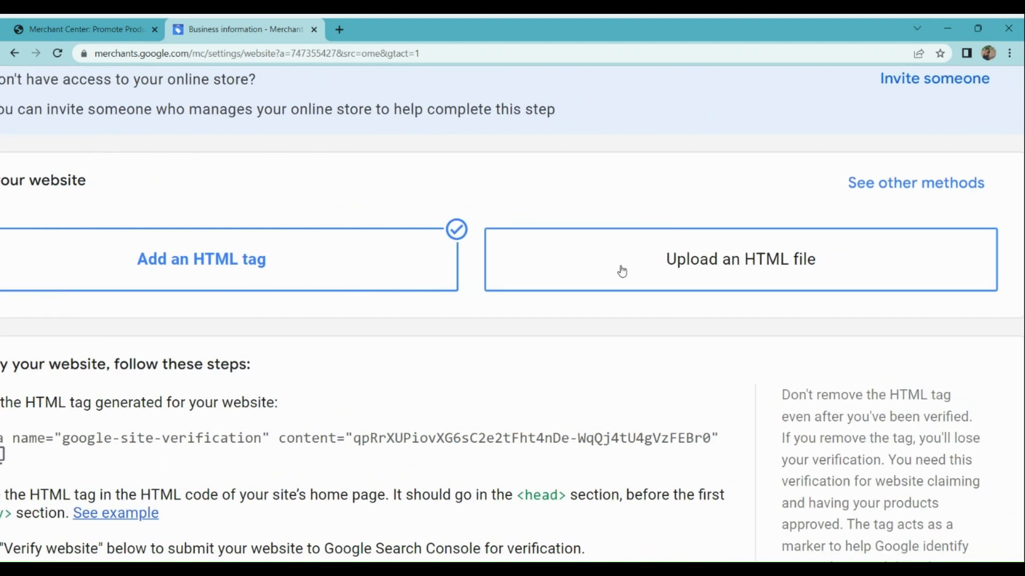
{"action": "scroll", "coordinate": [622, 272], "scroll_direction": "down", "scroll_amount": 5}
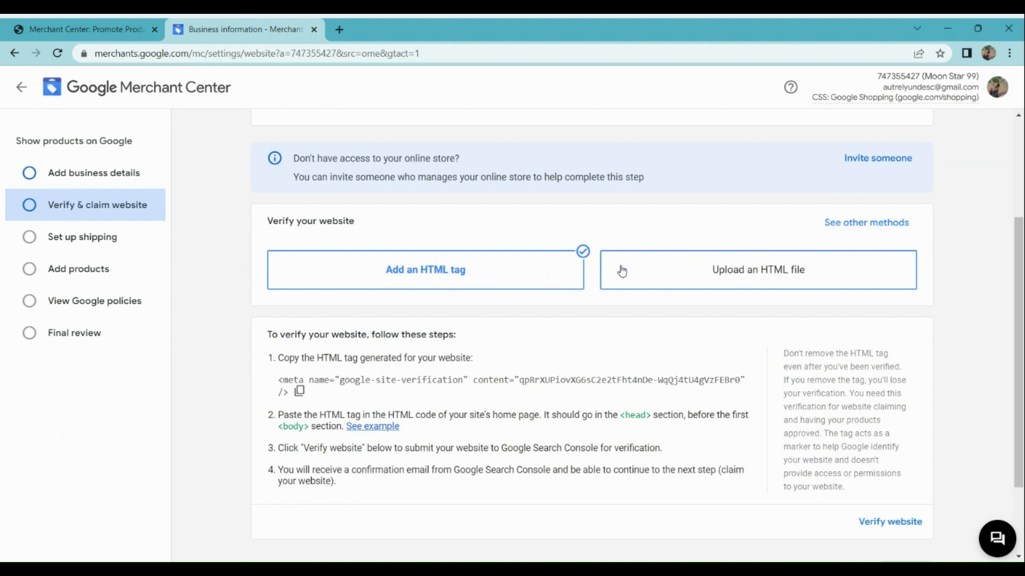
{"action": "scroll", "coordinate": [531, 394], "scroll_direction": "down", "scroll_amount": 1}
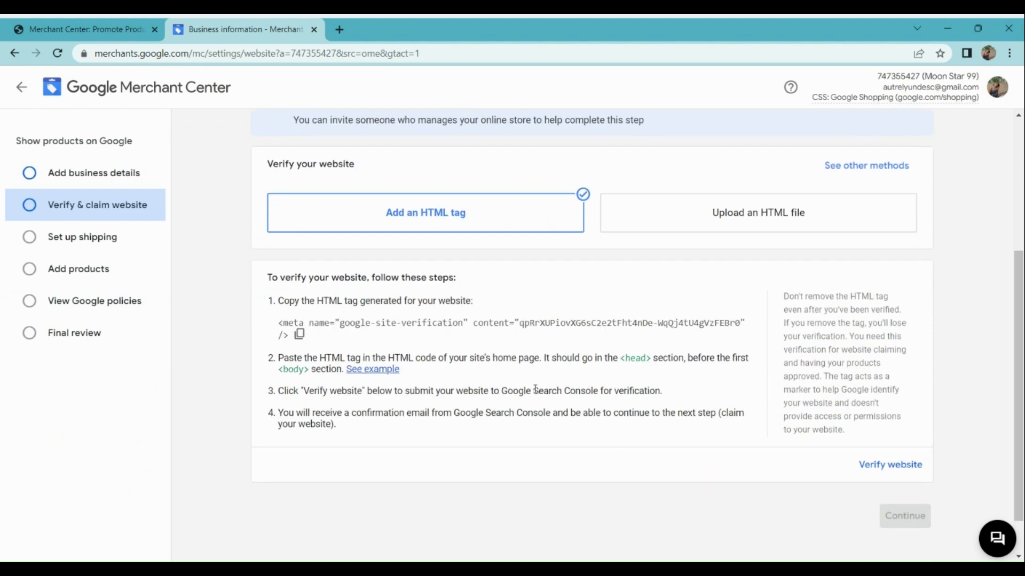
{"action": "scroll", "coordinate": [535, 389], "scroll_direction": "up", "scroll_amount": 5}
{"action": "scroll", "coordinate": [535, 389], "scroll_direction": "down", "scroll_amount": 5}
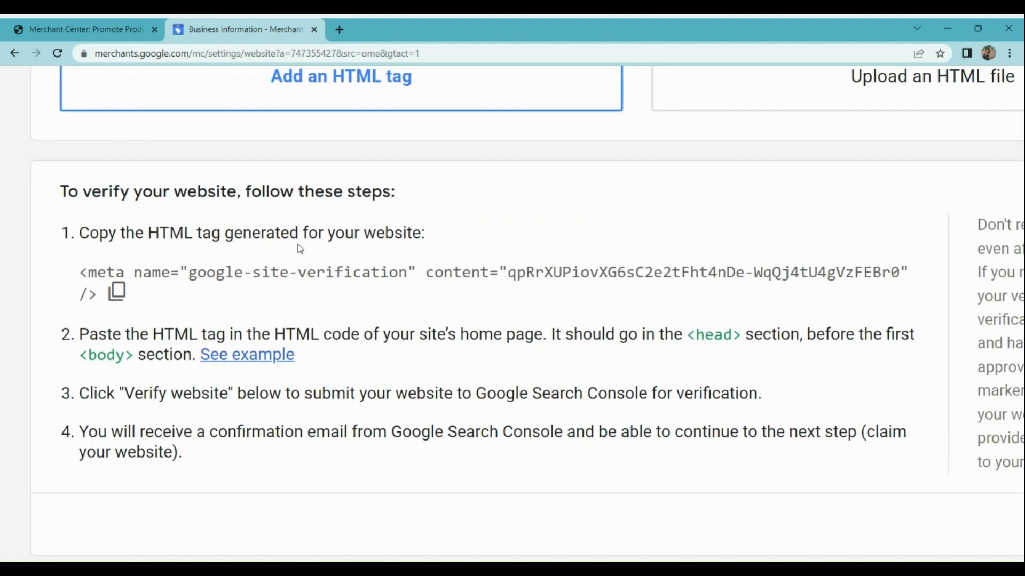
Read through the HTML tag verification instructions and view the example of a page's head section
{"action": "left_click", "coordinate": [123, 298]}
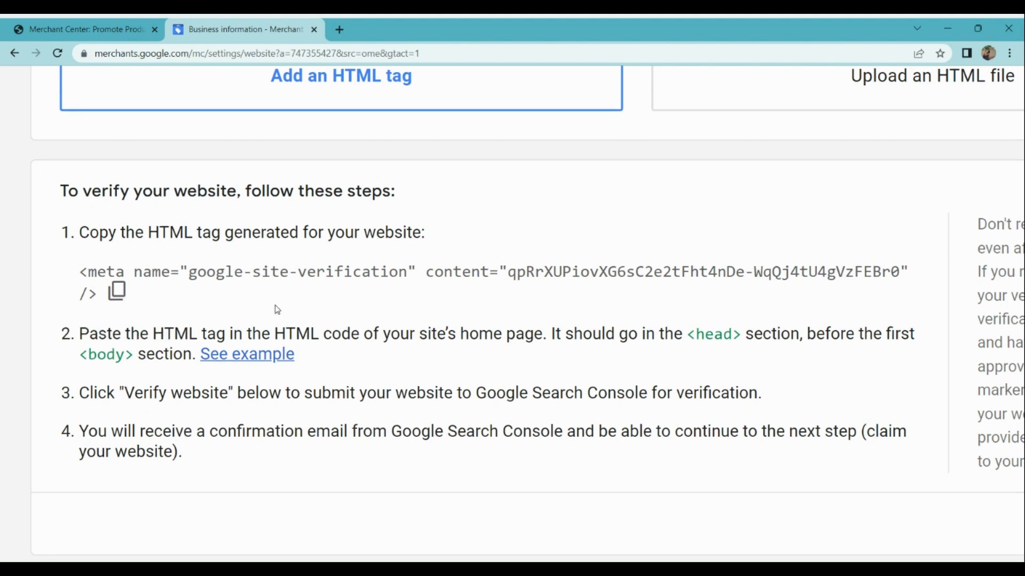
{"action": "scroll", "coordinate": [276, 310], "scroll_direction": "right", "scroll_amount": 1}
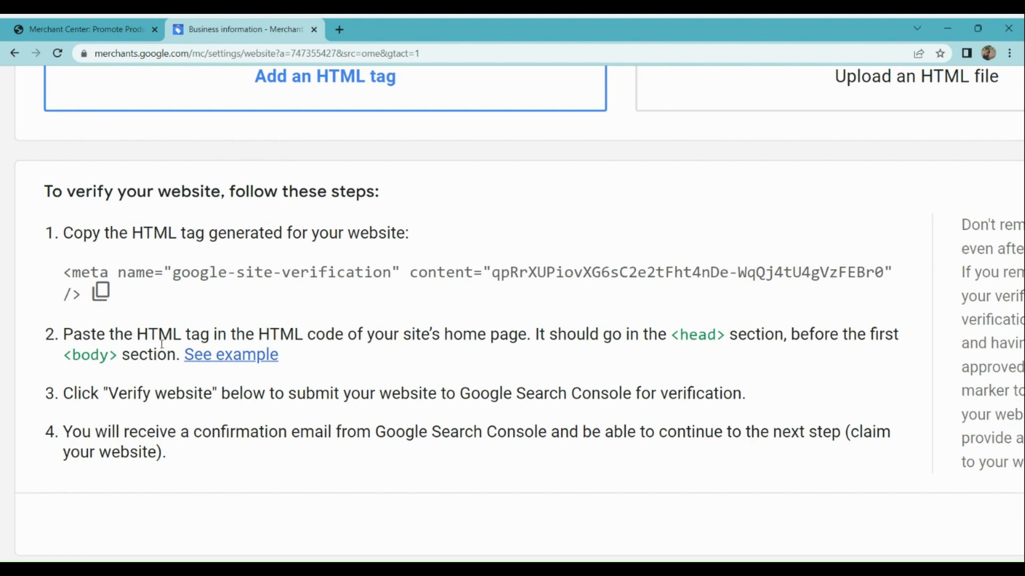
{"action": "left_click", "coordinate": [250, 352]}
{"action": "left_click", "coordinate": [334, 340]}
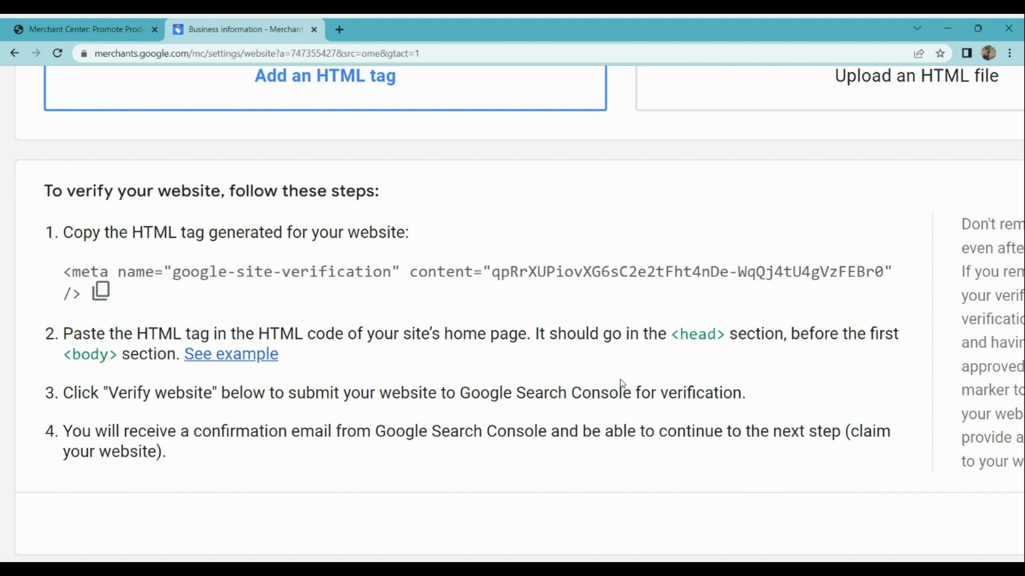
{"action": "scroll", "coordinate": [502, 372], "scroll_direction": "down", "scroll_amount": 2}
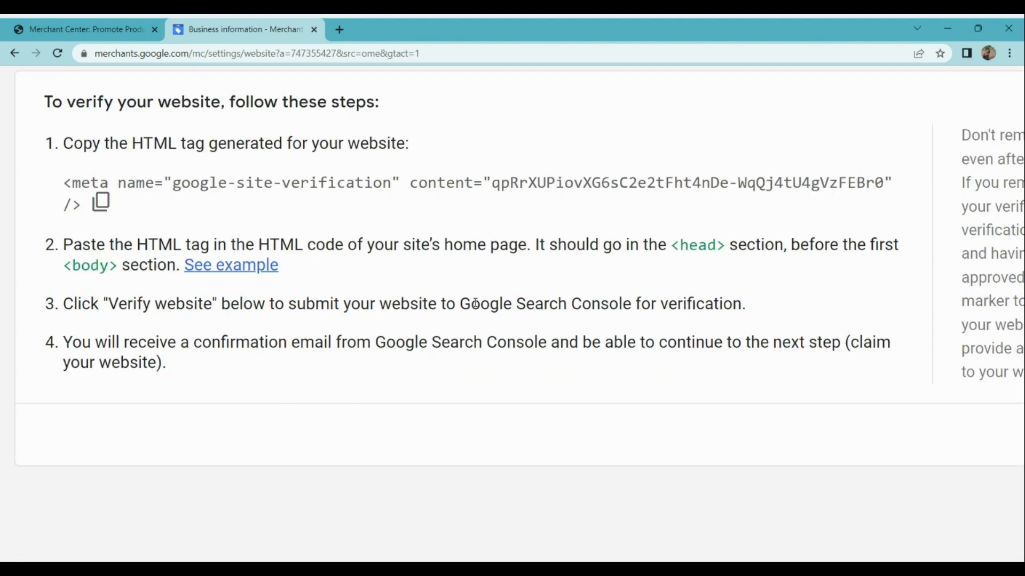
{"action": "left_click", "coordinate": [224, 277]}
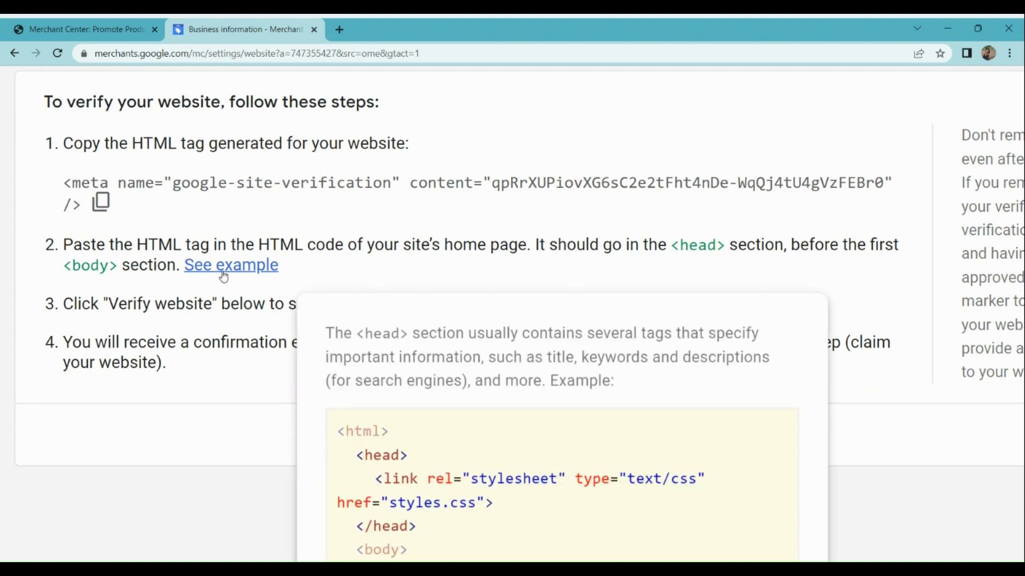
{"action": "scroll", "coordinate": [224, 276], "scroll_direction": "down", "scroll_amount": 2}
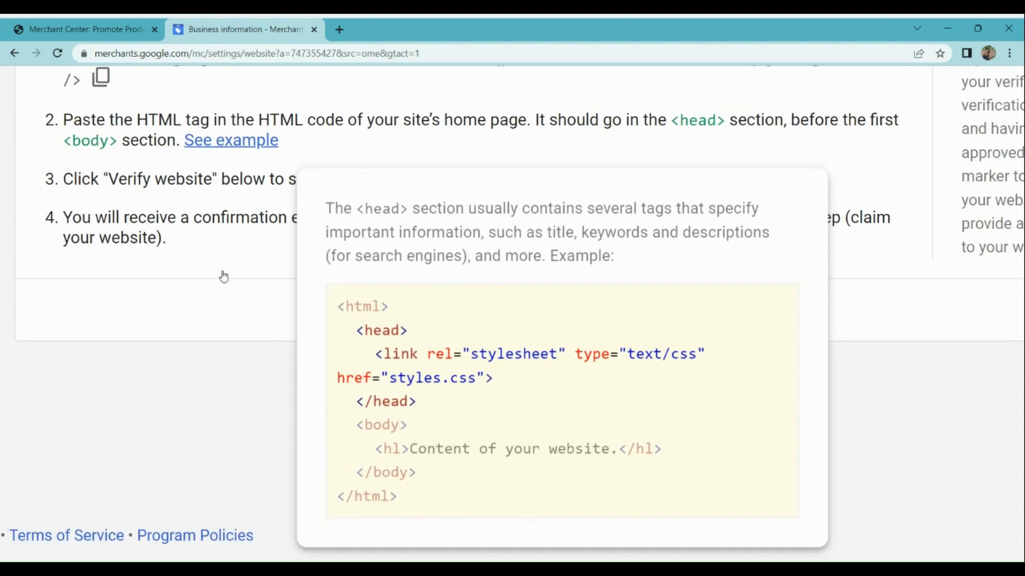
{"action": "left_click", "coordinate": [223, 276]}
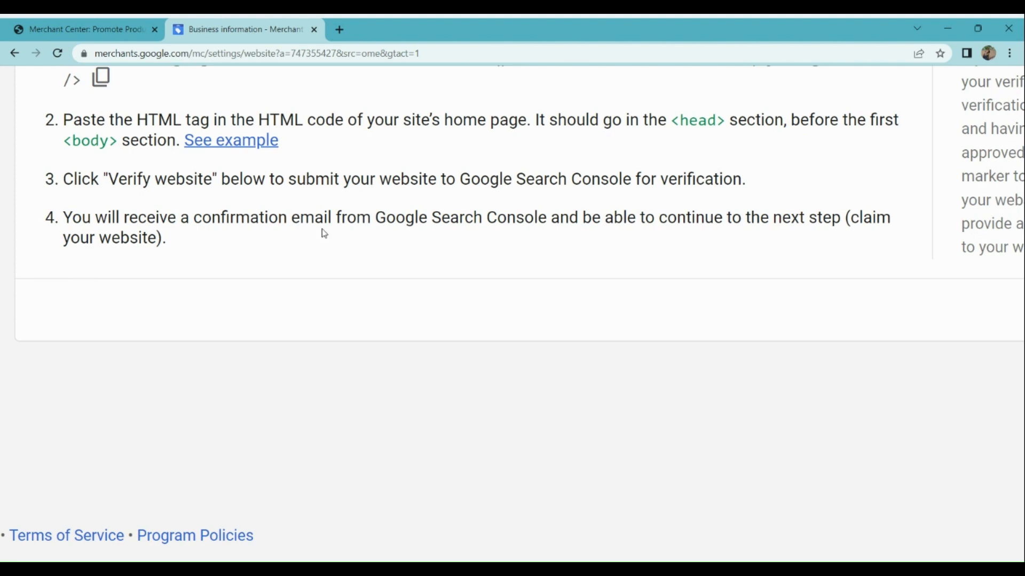
{"action": "scroll", "coordinate": [322, 233], "scroll_direction": "right", "scroll_amount": 1}
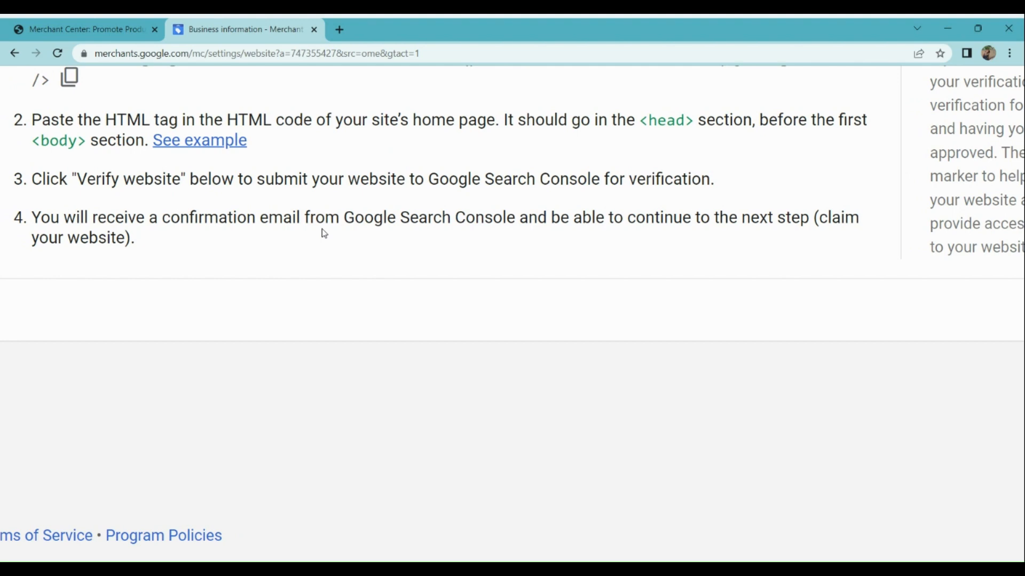
{"action": "scroll", "coordinate": [323, 230], "scroll_direction": "down", "scroll_amount": 5}
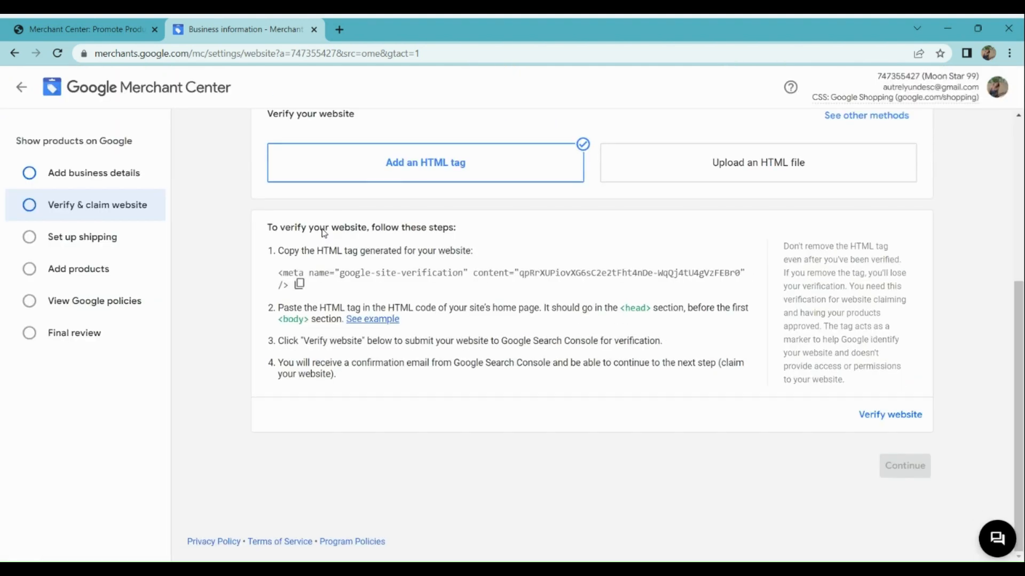
Open the shipping setup and accept the service coverage for the Philippines in PHP, delivering at the customer's address
{"action": "left_click", "coordinate": [66, 234]}
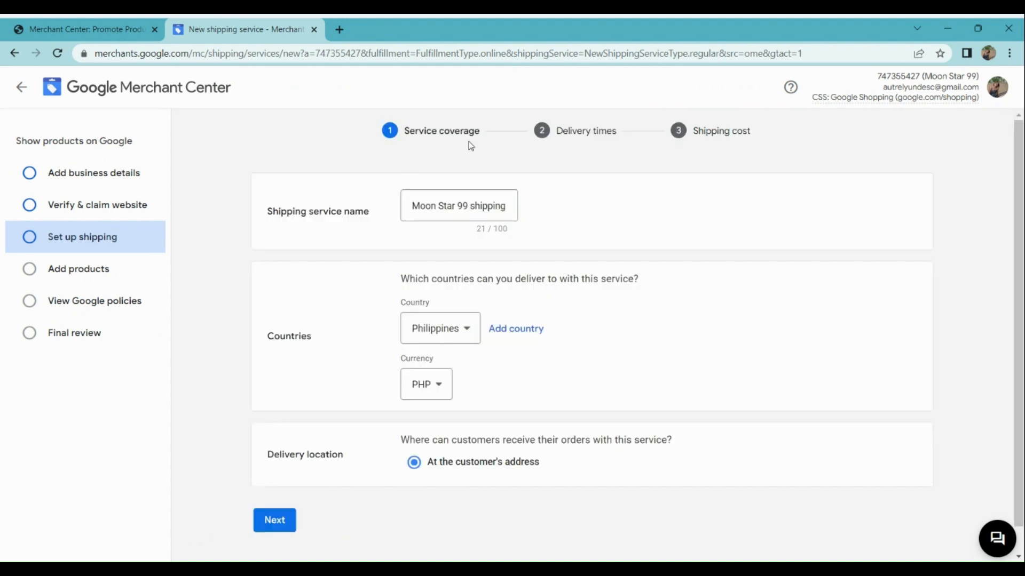
{"action": "scroll", "coordinate": [370, 229], "scroll_direction": "up", "scroll_amount": 3, "text": "ctrl"}
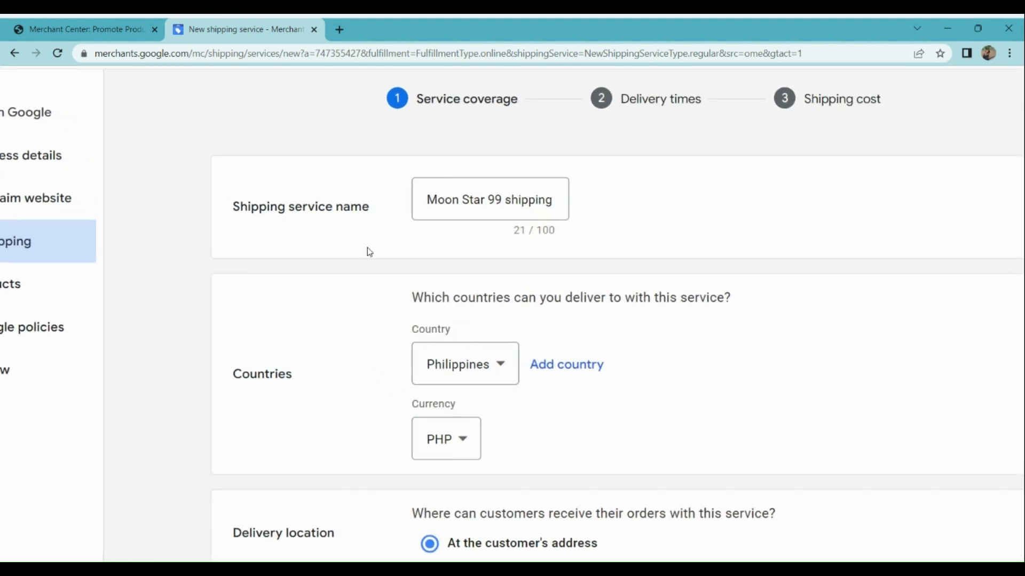
{"action": "scroll", "coordinate": [491, 294], "scroll_direction": "down", "scroll_amount": 1}
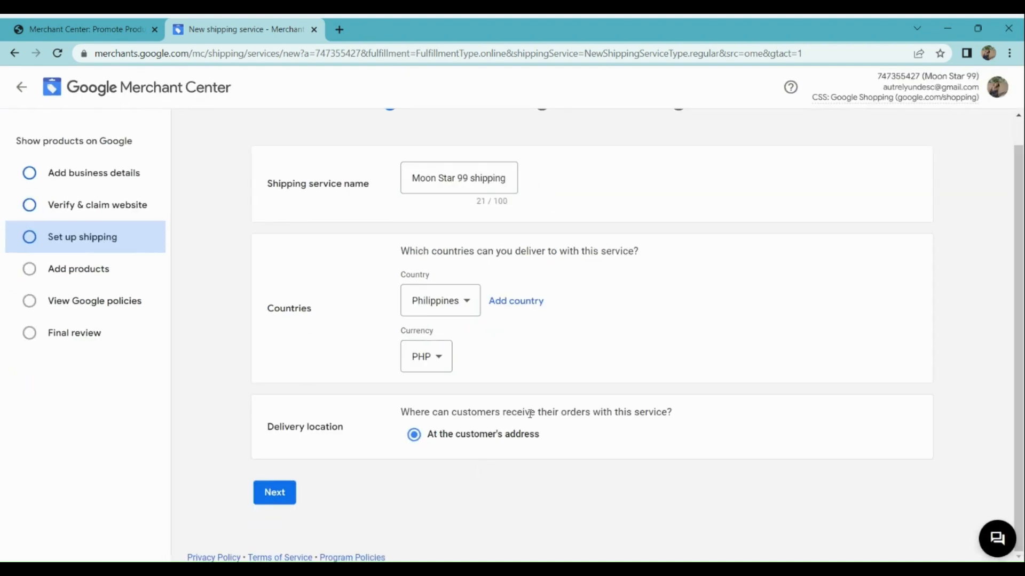
{"action": "scroll", "coordinate": [530, 413], "scroll_direction": "up", "scroll_amount": 3}
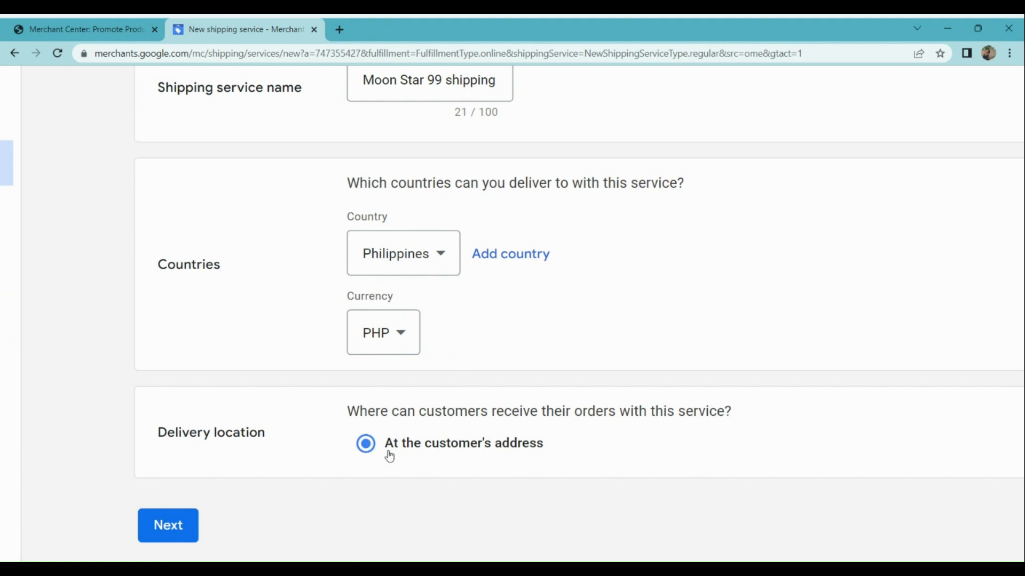
{"action": "scroll", "coordinate": [468, 453], "scroll_direction": "down", "scroll_amount": 3}
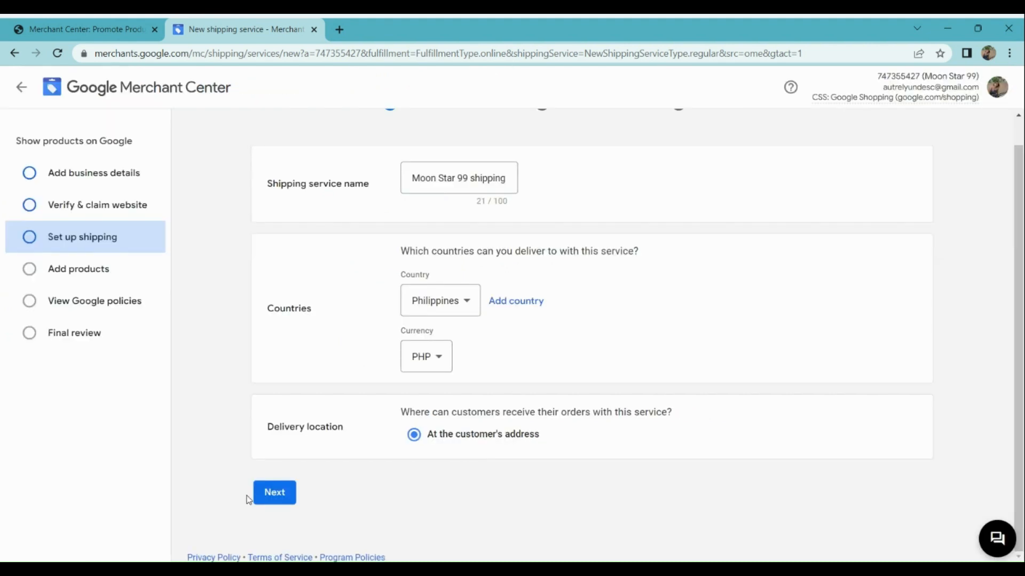
{"action": "left_click", "coordinate": [269, 493]}
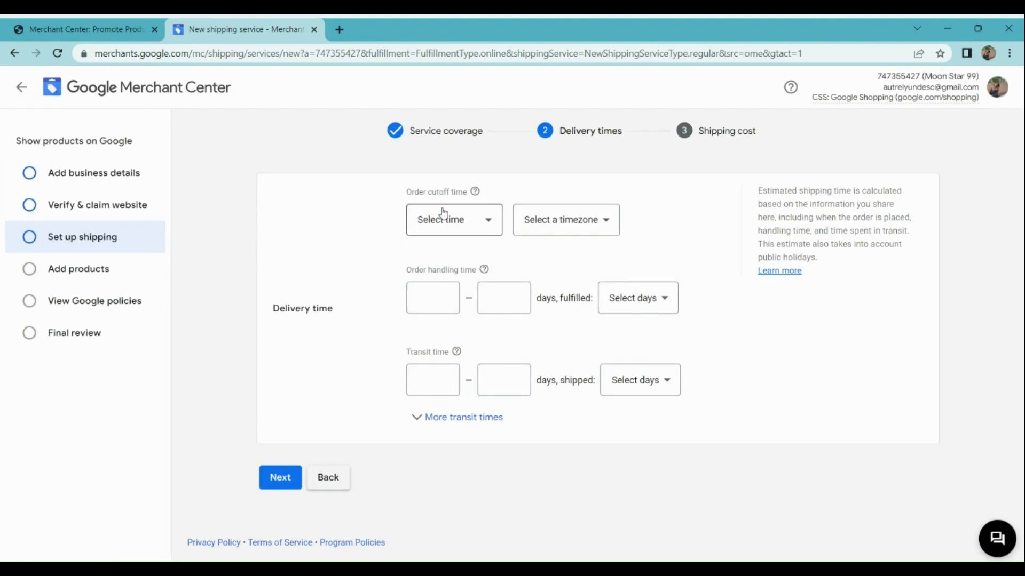
Set the order cutoff time to 6:00 PM in the (GMT+08:00) Philippine Standard Time (Manila) timezone
{"action": "left_click", "coordinate": [444, 216]}
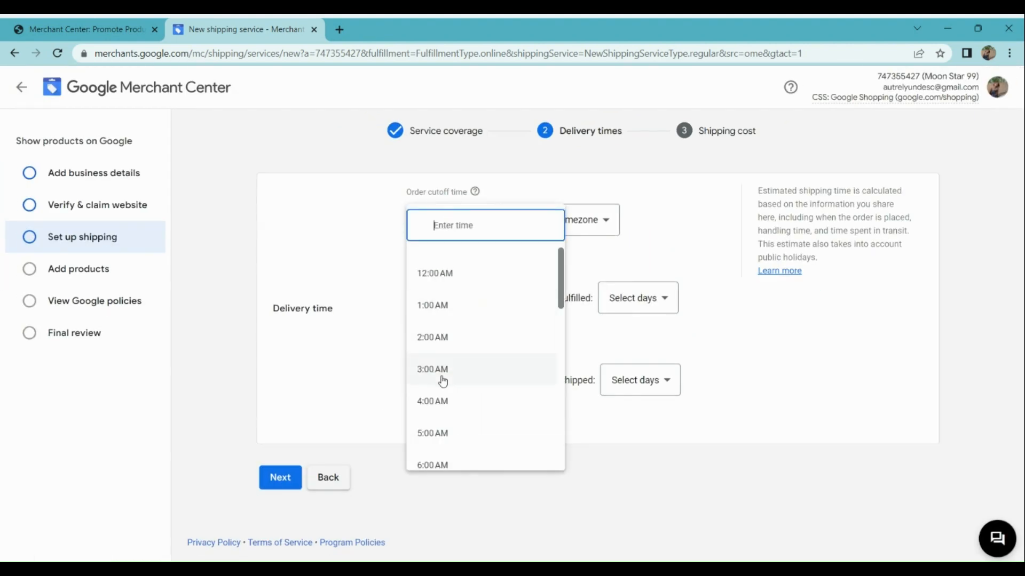
{"action": "scroll", "coordinate": [442, 378], "scroll_direction": "down", "scroll_amount": 5}
{"action": "scroll", "coordinate": [442, 380], "scroll_direction": "down", "scroll_amount": 5}
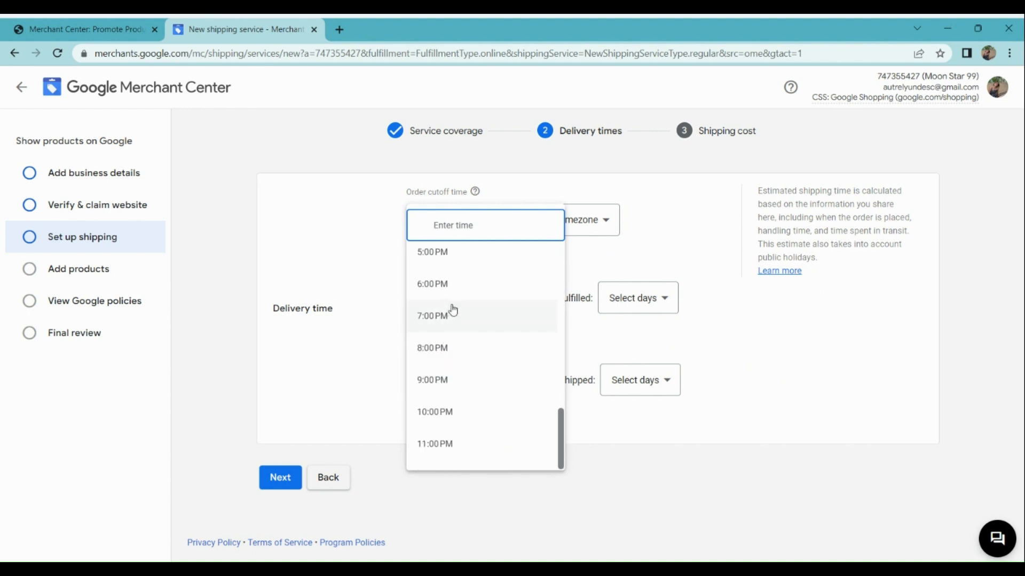
{"action": "left_click", "coordinate": [453, 288]}
{"action": "left_click", "coordinate": [550, 236]}
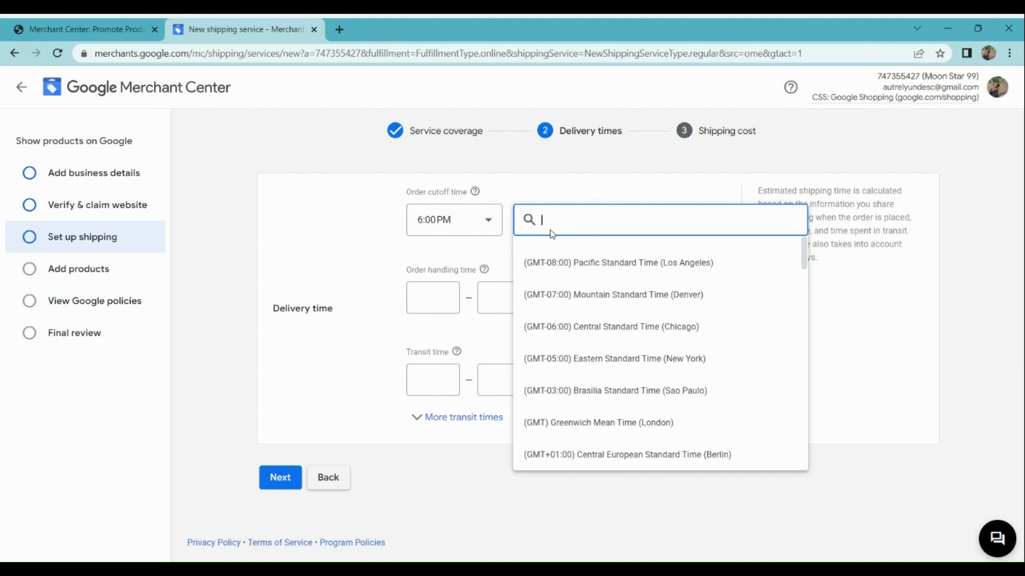
{"action": "type", "text": "pho"}
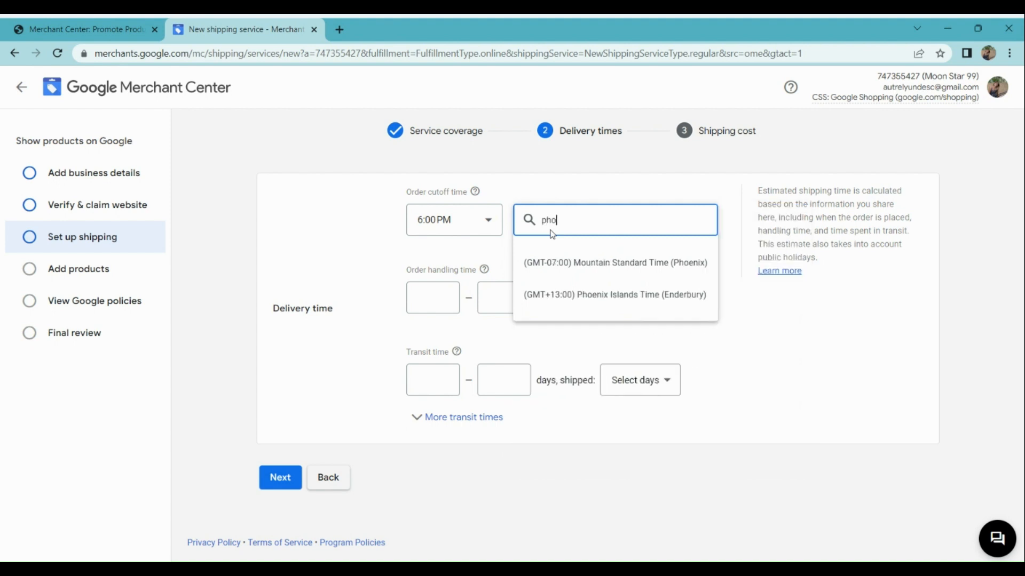
{"action": "key", "text": "BackSpace"}
{"action": "type", "text": "ili"}
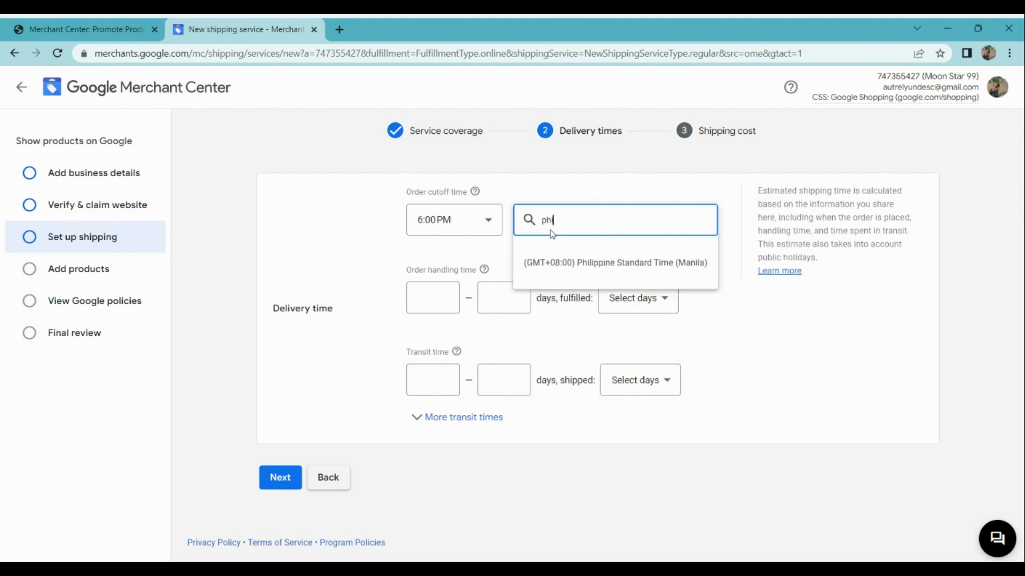
{"action": "left_click", "coordinate": [555, 262]}
Try to enter 8:00 to 6:00 as the order handling time
{"action": "left_click", "coordinate": [442, 302]}
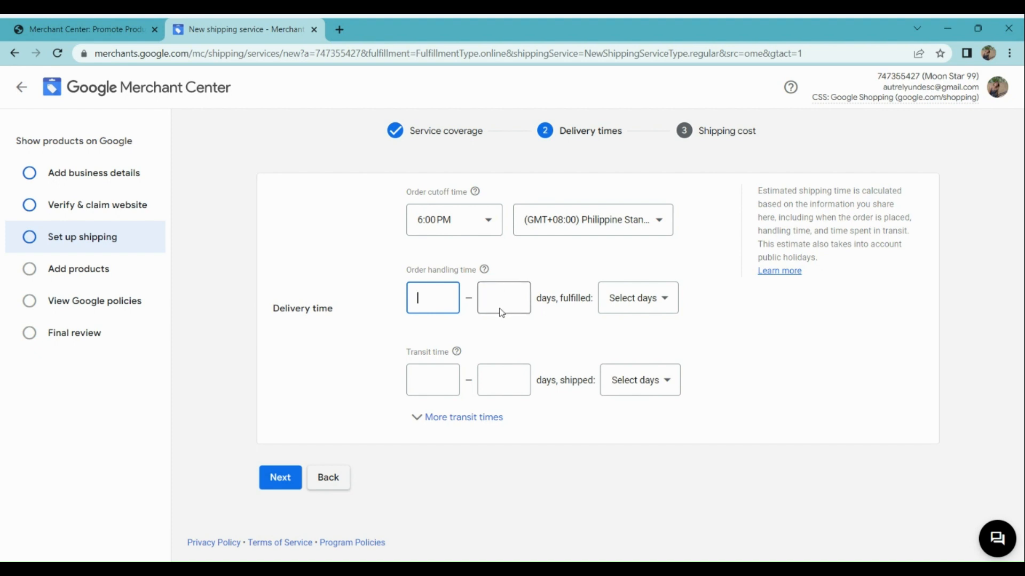
{"action": "type", "text": "3"}
{"action": "key", "text": "BackSpace"}
{"action": "type", "text": "8:00"}
{"action": "left_click", "coordinate": [507, 305]}
{"action": "type", "text": "6"}
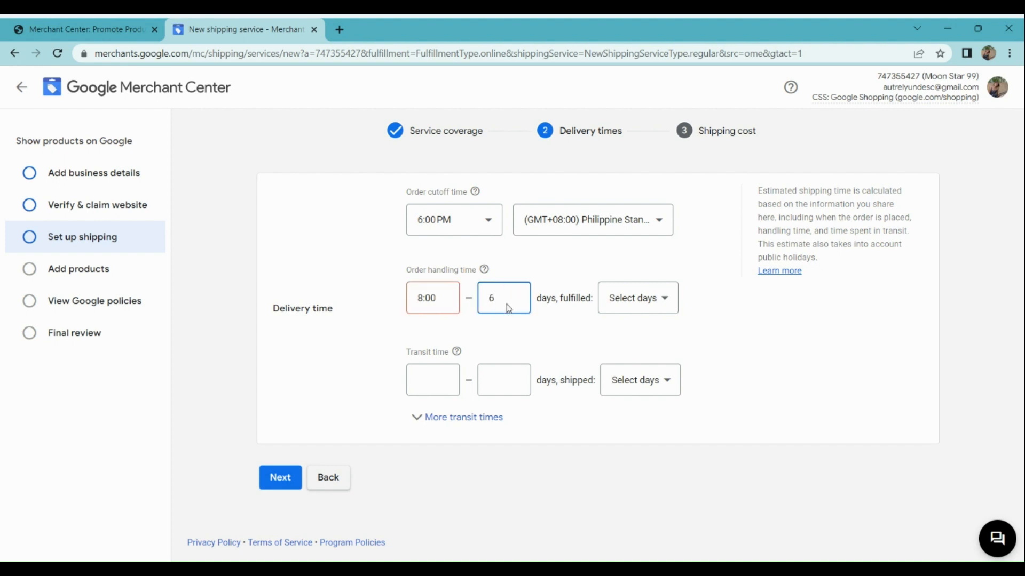
{"action": "type", "text": ":00"}
{"action": "left_click", "coordinate": [553, 331]}
Set the order handling time to 0–0 days, with orders fulfilled Mon – Fri
{"action": "double_click", "coordinate": [445, 295]}
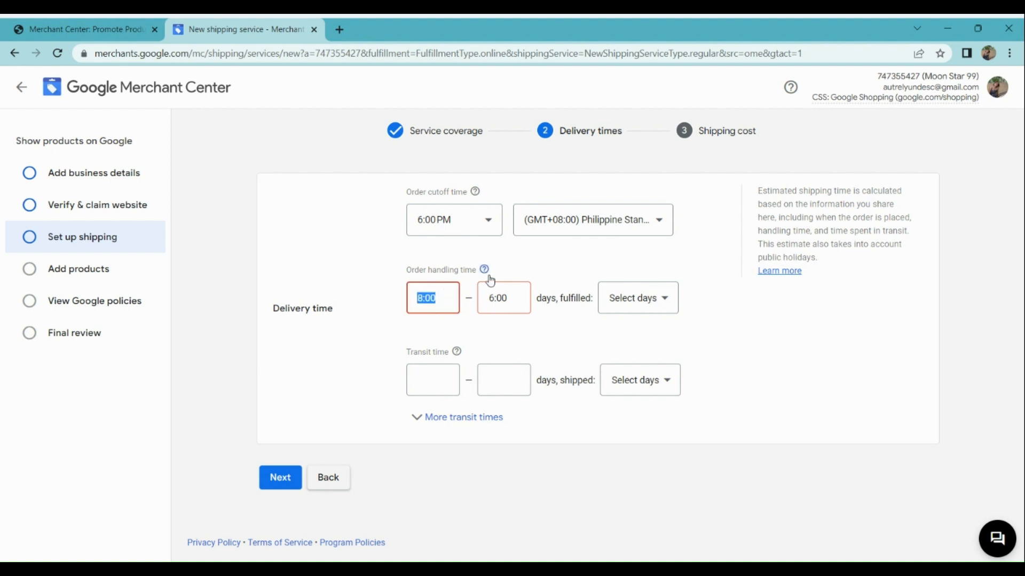
{"action": "mouse_move", "coordinate": [484, 272]}
{"action": "key", "text": "BackSpace"}
{"action": "type", "text": "0"}
{"action": "left_click", "coordinate": [511, 302]}
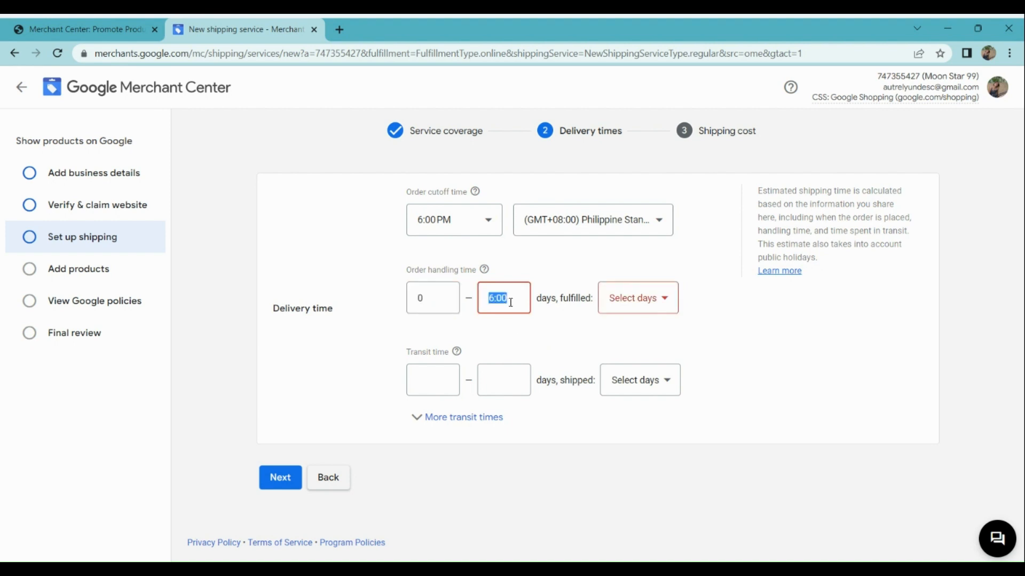
{"action": "type", "text": "0"}
{"action": "left_click", "coordinate": [647, 314]}
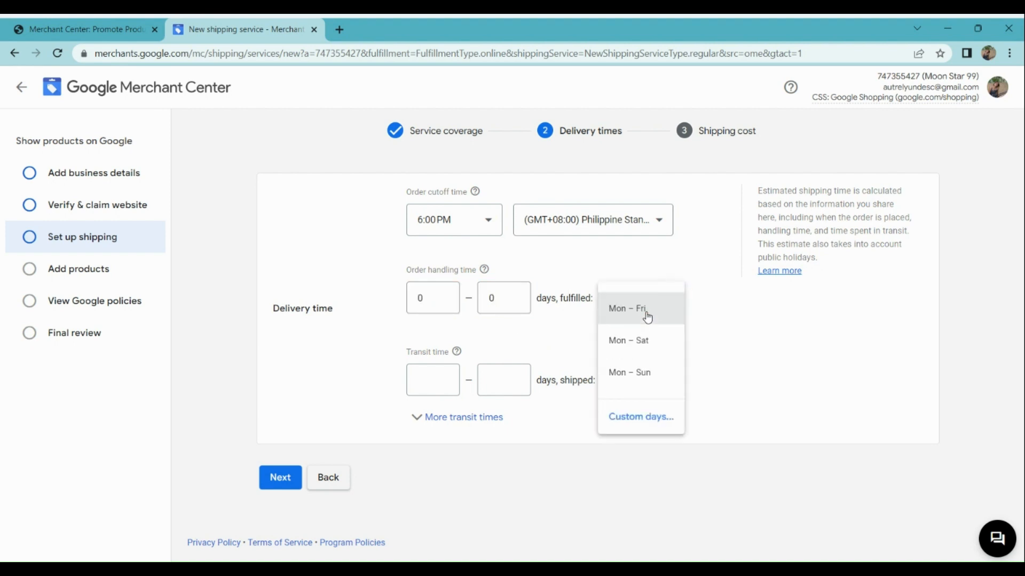
{"action": "left_click", "coordinate": [647, 317]}
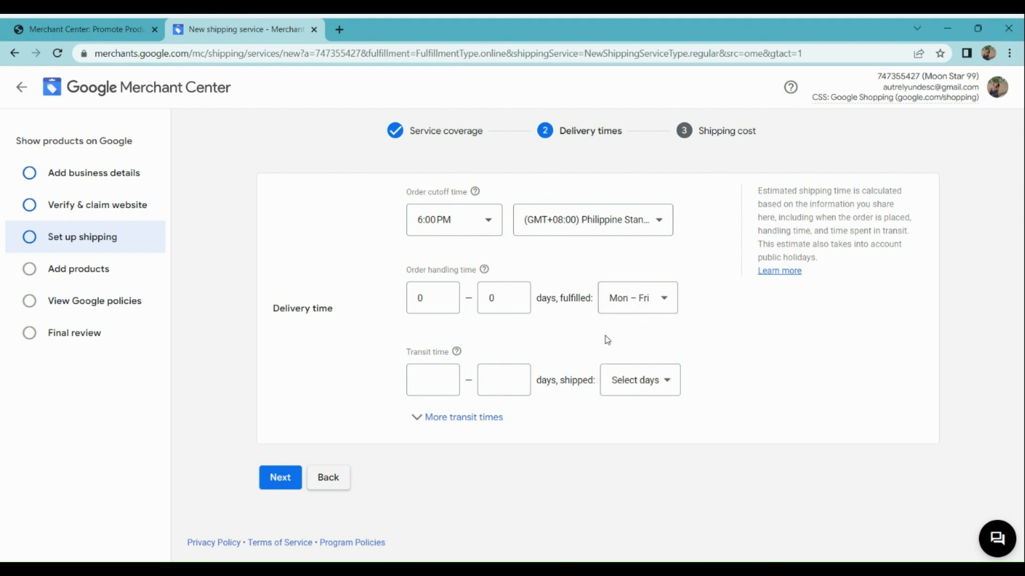
Set the transit time to 0–0 days, with orders shipped Mon – Fri, and continue to the shipping cost
{"action": "left_click", "coordinate": [437, 387]}
{"action": "type", "text": "0"}
{"action": "left_click", "coordinate": [504, 389]}
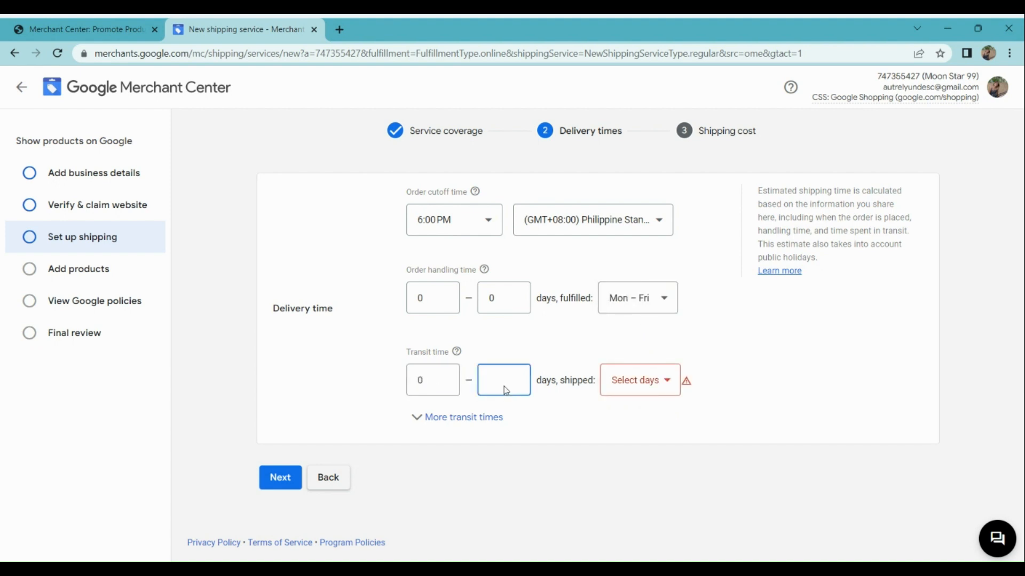
{"action": "type", "text": "0"}
{"action": "left_click", "coordinate": [627, 391]}
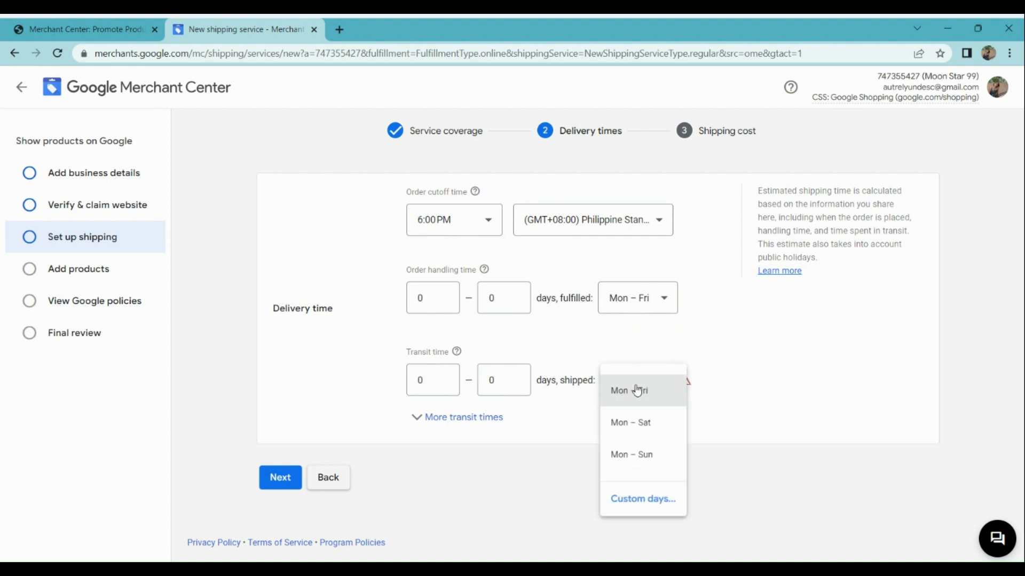
{"action": "left_click", "coordinate": [644, 393]}
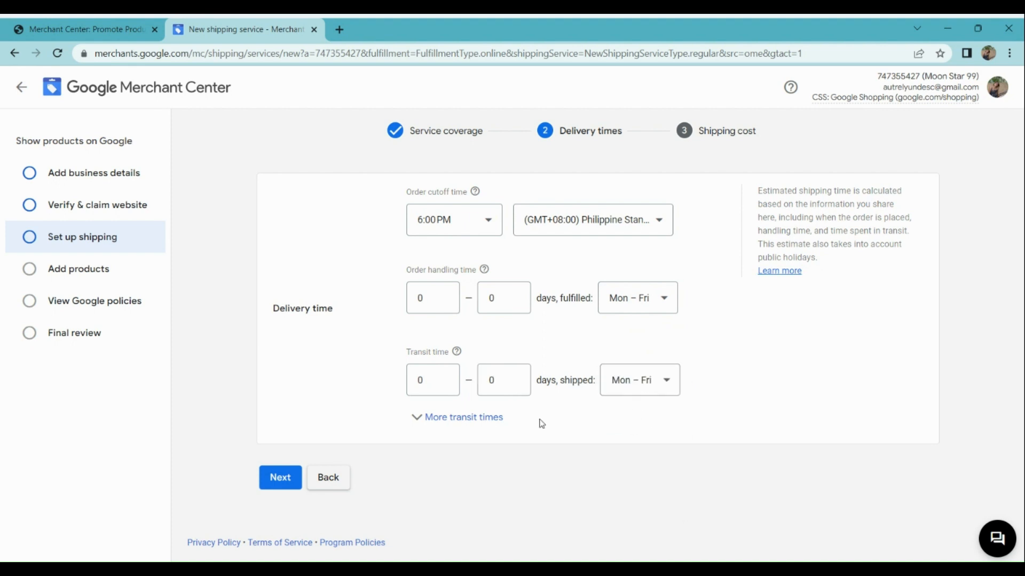
{"action": "left_click", "coordinate": [275, 487]}
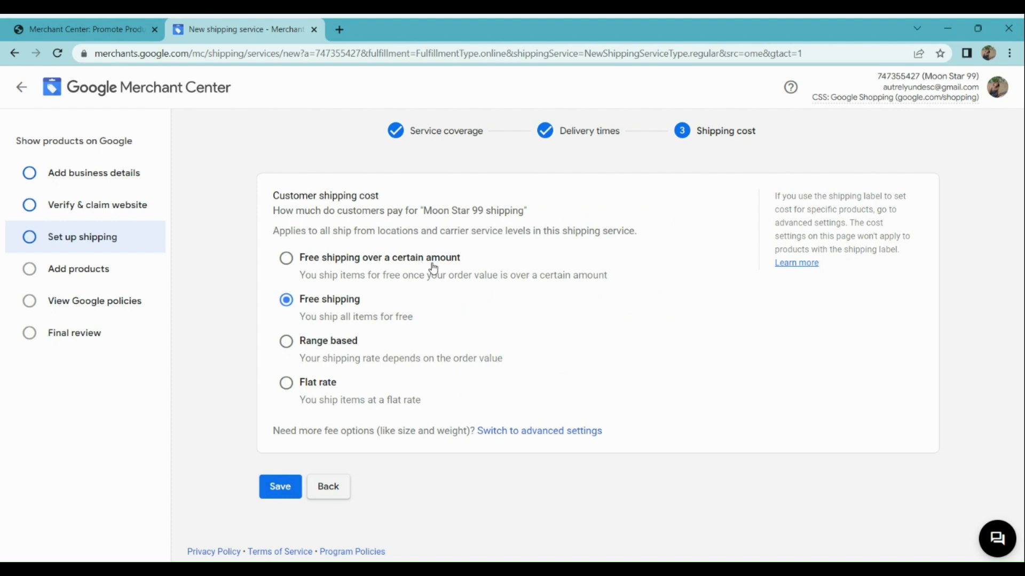
Choose free shipping over a certain amount and set the free-shipping order threshold to ₱3000
{"action": "left_click", "coordinate": [286, 258]}
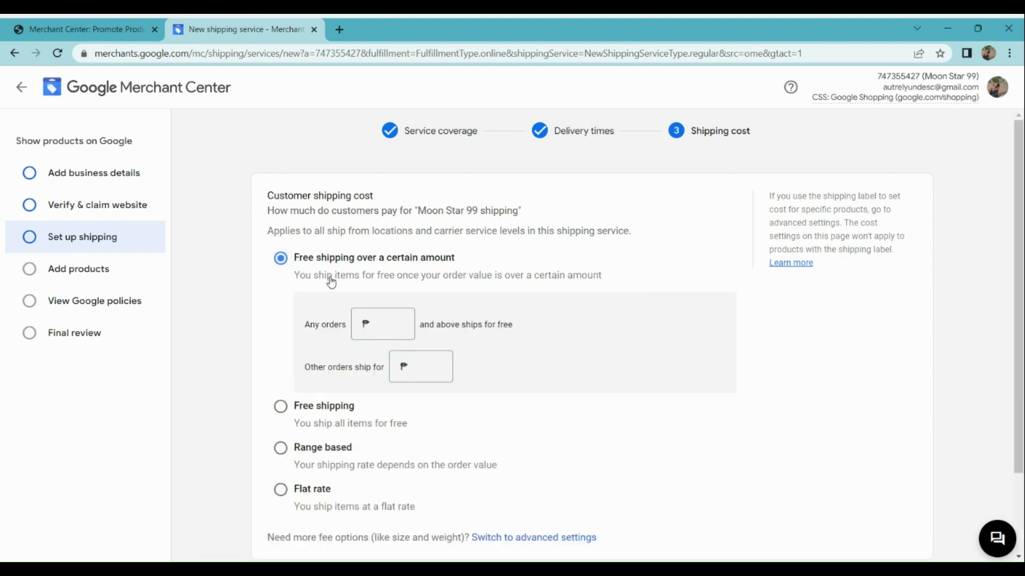
{"action": "left_click", "coordinate": [392, 328]}
{"action": "type", "text": "30"}
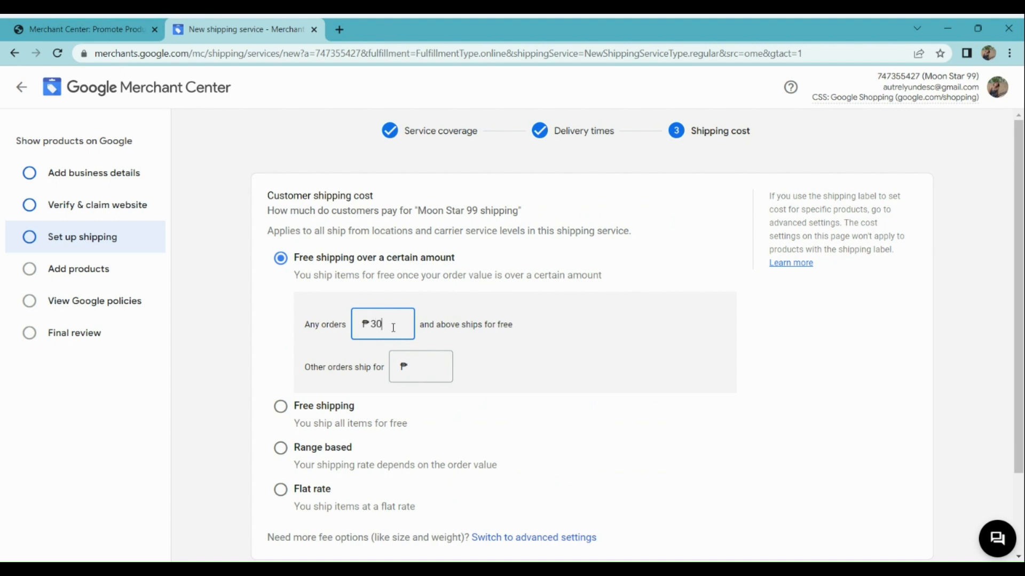
{"action": "type", "text": "00"}
{"action": "scroll", "coordinate": [297, 395], "scroll_direction": "down", "scroll_amount": 2}
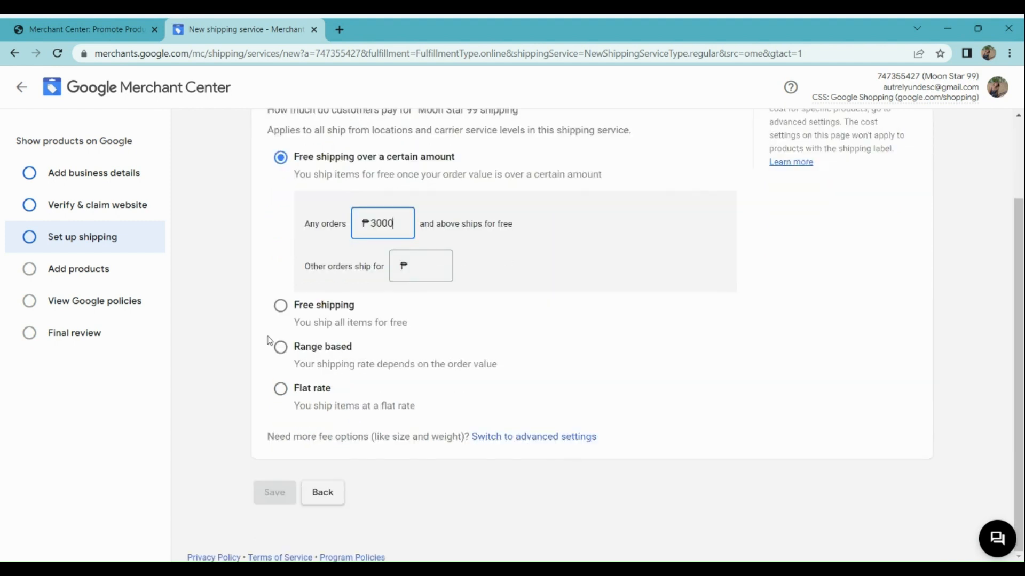
Try the range-based and flat-rate options for the customer shipping cost
{"action": "left_click", "coordinate": [280, 347]}
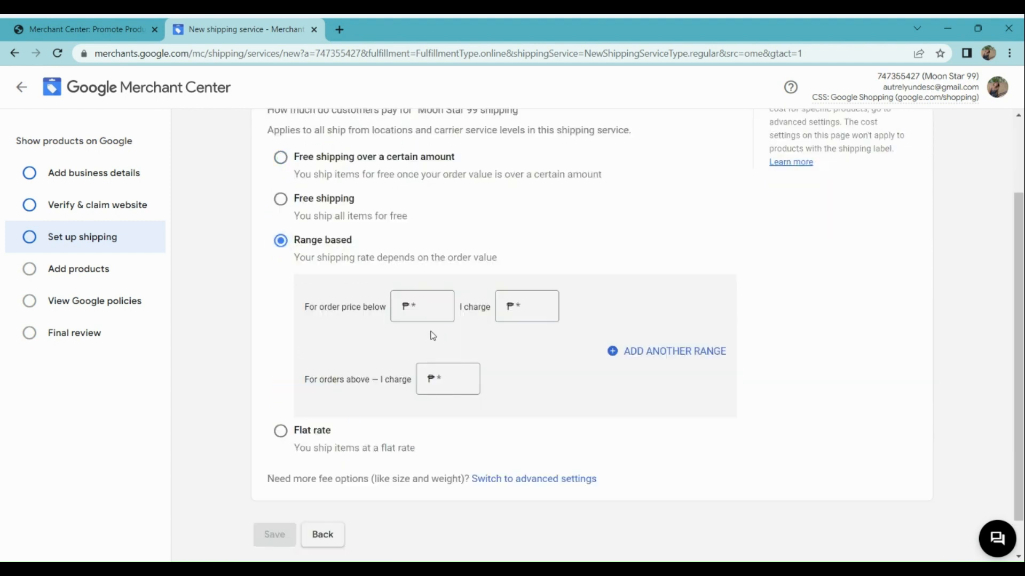
{"action": "left_click", "coordinate": [446, 305]}
{"action": "left_click", "coordinate": [281, 430]}
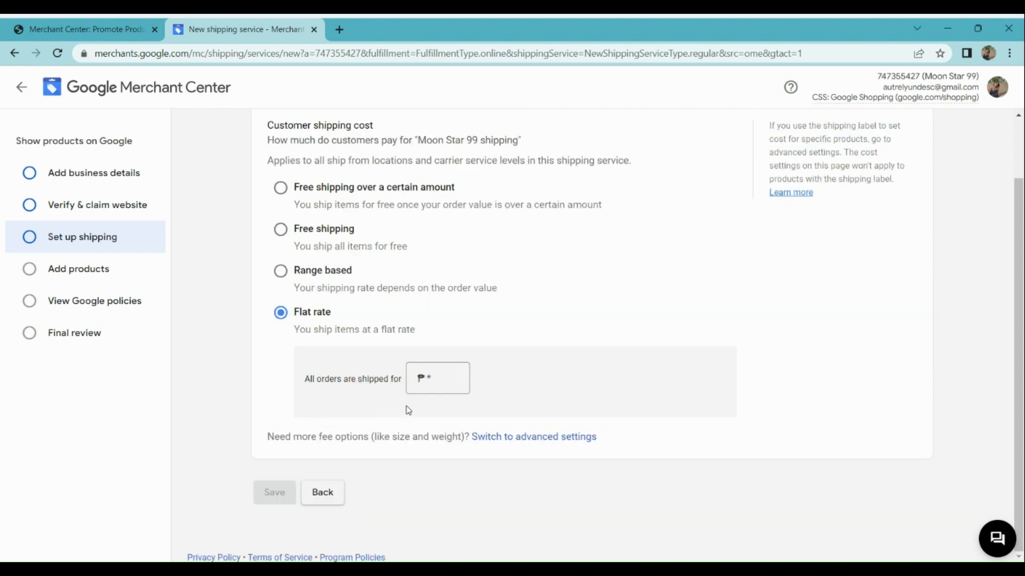
{"action": "left_click", "coordinate": [431, 392]}
Return to free shipping over a certain amount, charge ₱150 for other orders, and save the shipping service
{"action": "left_click", "coordinate": [334, 198]}
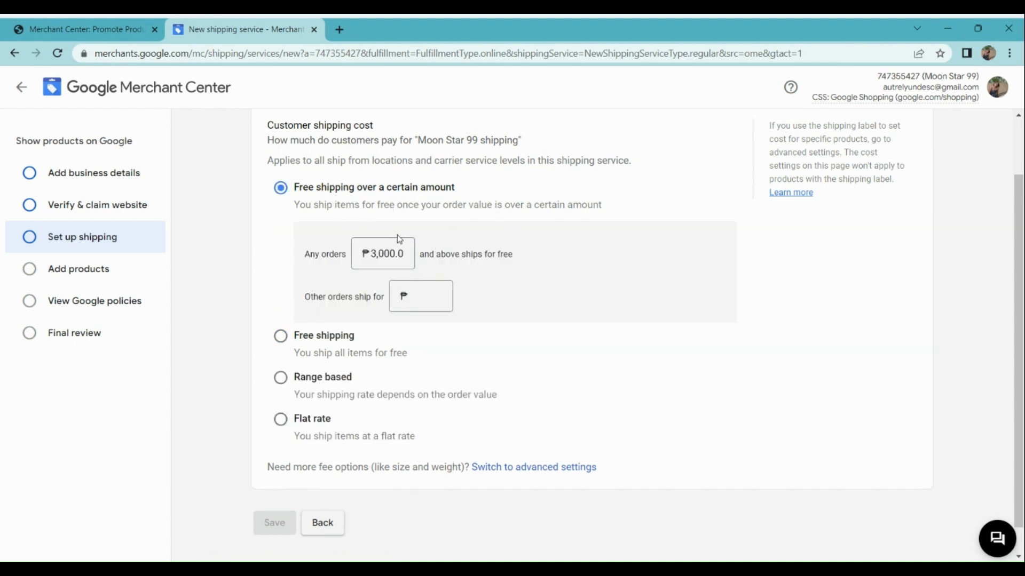
{"action": "left_click", "coordinate": [423, 300]}
{"action": "type", "text": "0"}
{"action": "key", "text": "BackSpace"}
{"action": "type", "text": "150"}
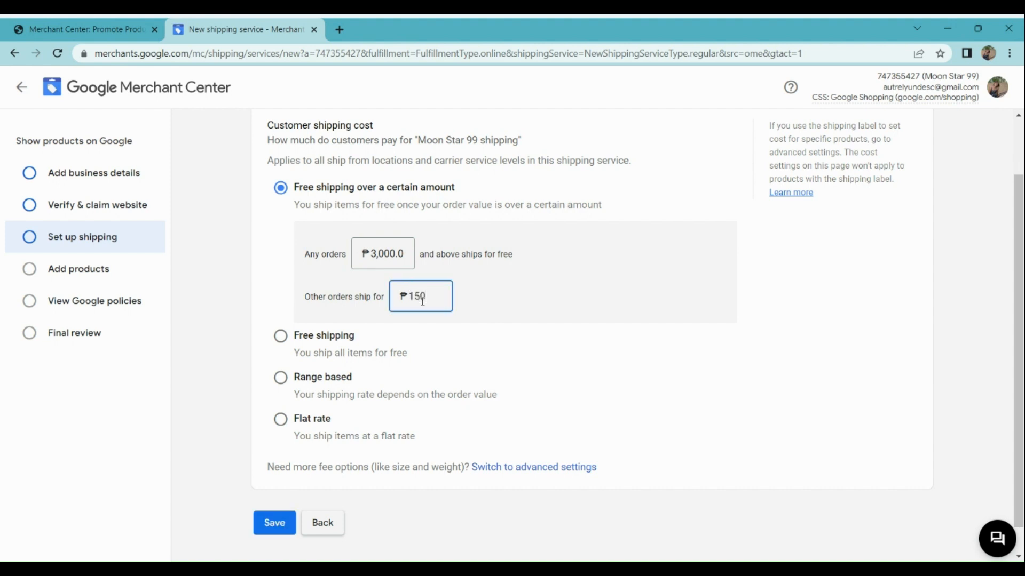
{"action": "scroll", "coordinate": [354, 350], "scroll_direction": "down", "scroll_amount": 1}
{"action": "left_click", "coordinate": [275, 494]}
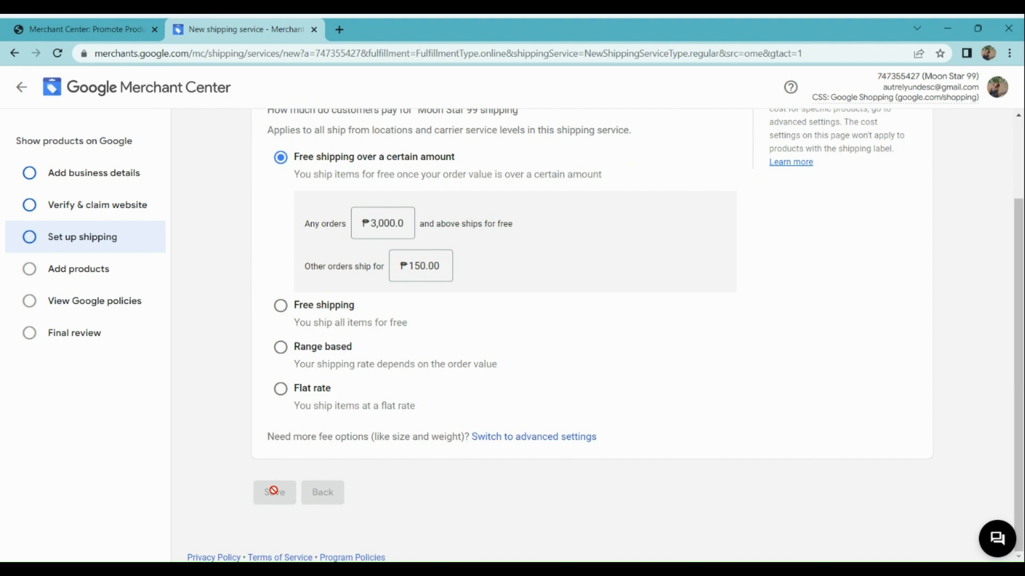
Open the product setup and choose to add one product at a time
{"action": "left_click", "coordinate": [114, 275]}
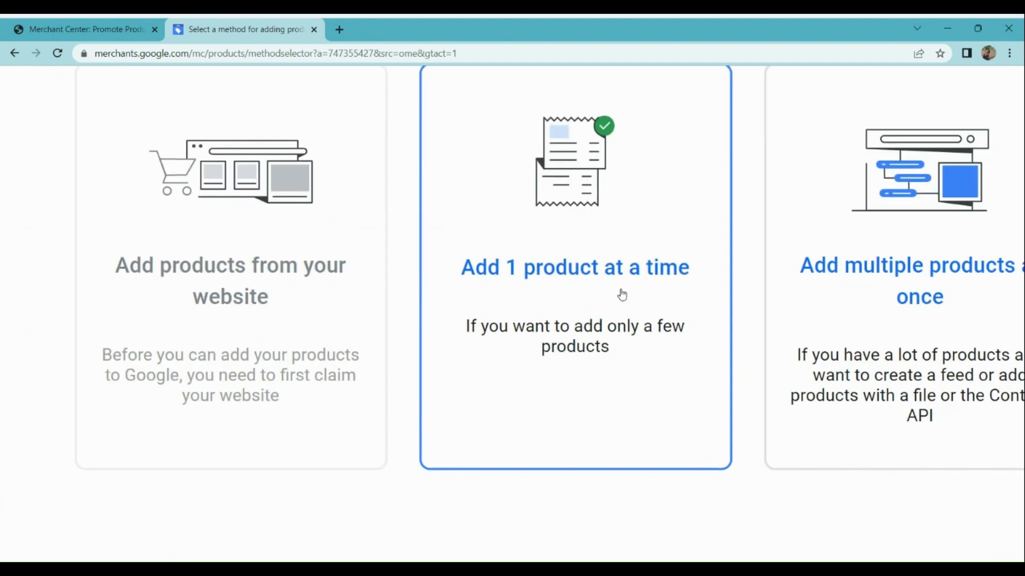
{"action": "left_click", "coordinate": [622, 295]}
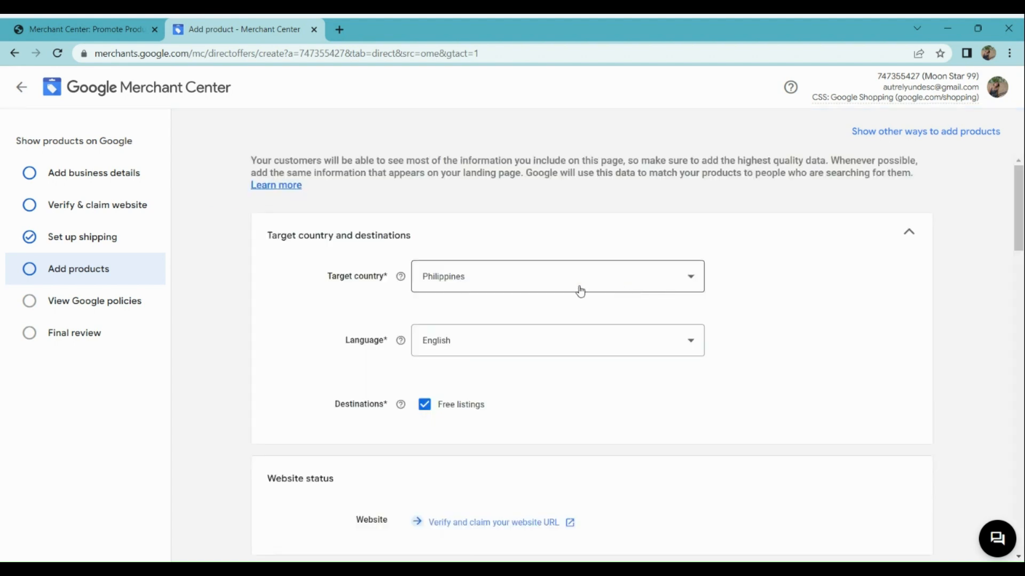
Examine the new product form's target country, website status, product identifier and product data fields, including the explanation of identifiers
{"action": "scroll", "coordinate": [580, 291], "scroll_direction": "down", "scroll_amount": 3}
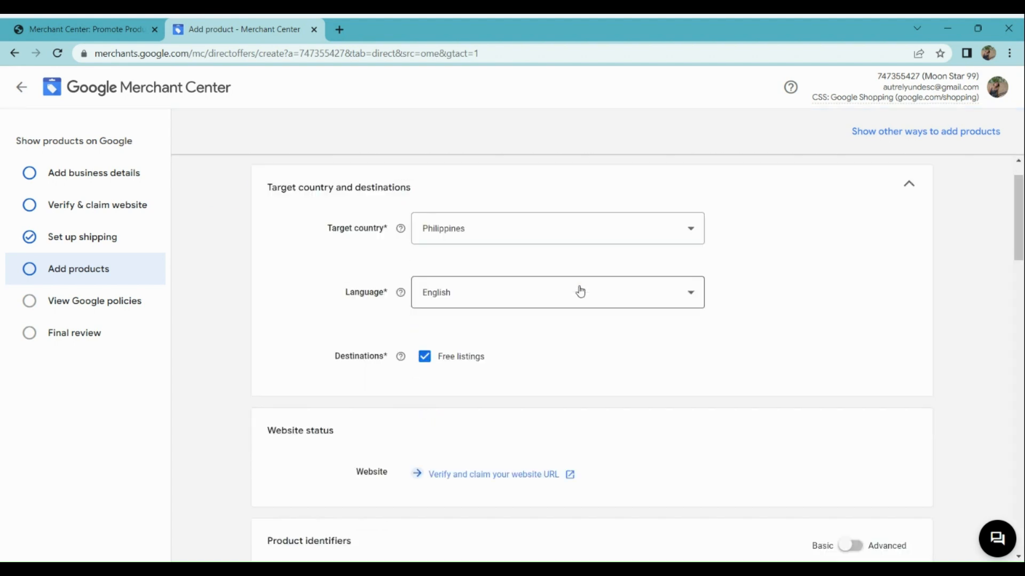
{"action": "scroll", "coordinate": [580, 291], "scroll_direction": "down", "scroll_amount": 1}
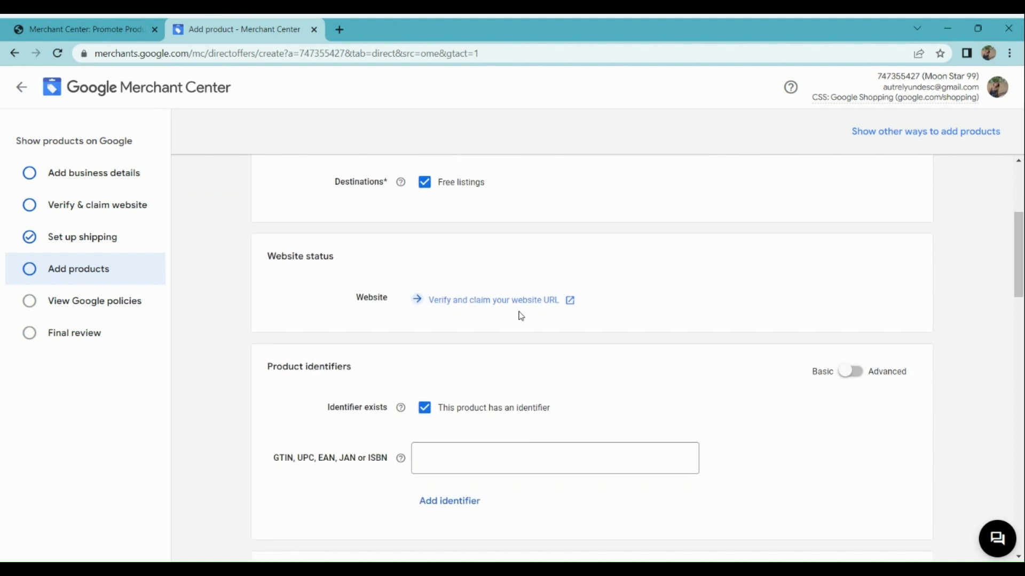
{"action": "scroll", "coordinate": [521, 315], "scroll_direction": "down", "scroll_amount": 2}
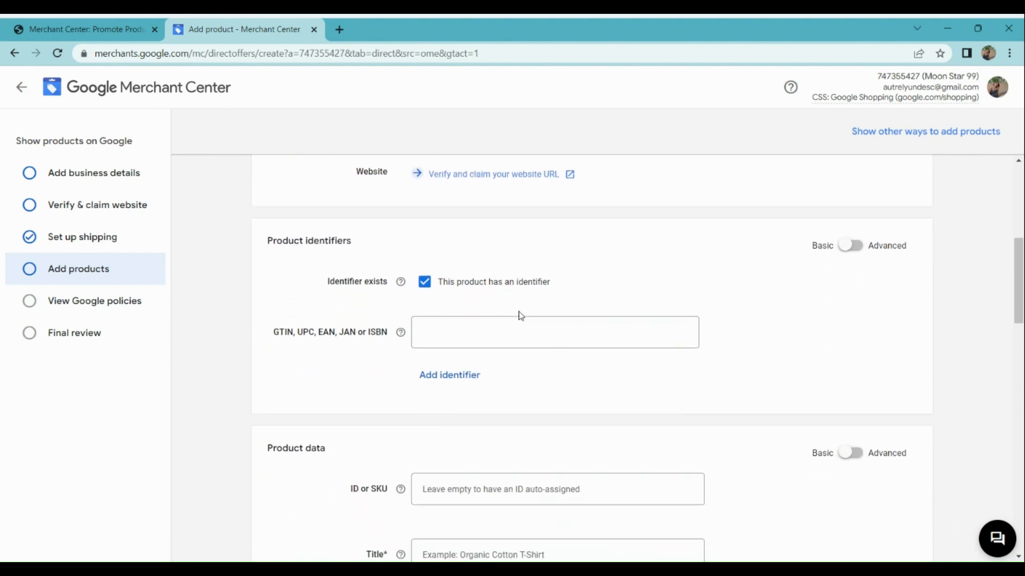
{"action": "scroll", "coordinate": [521, 316], "scroll_direction": "down", "scroll_amount": 1}
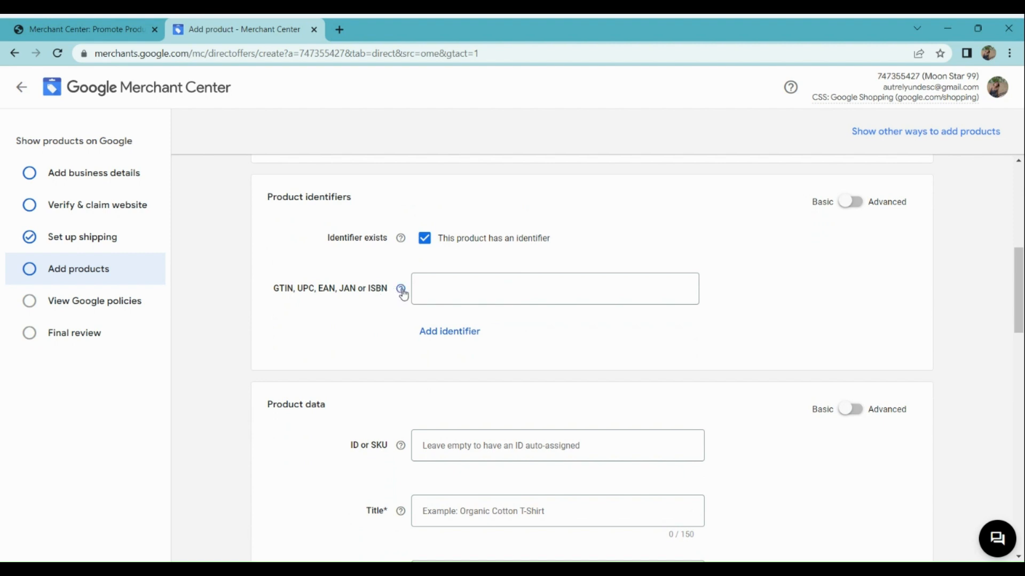
{"action": "mouse_move", "coordinate": [403, 292]}
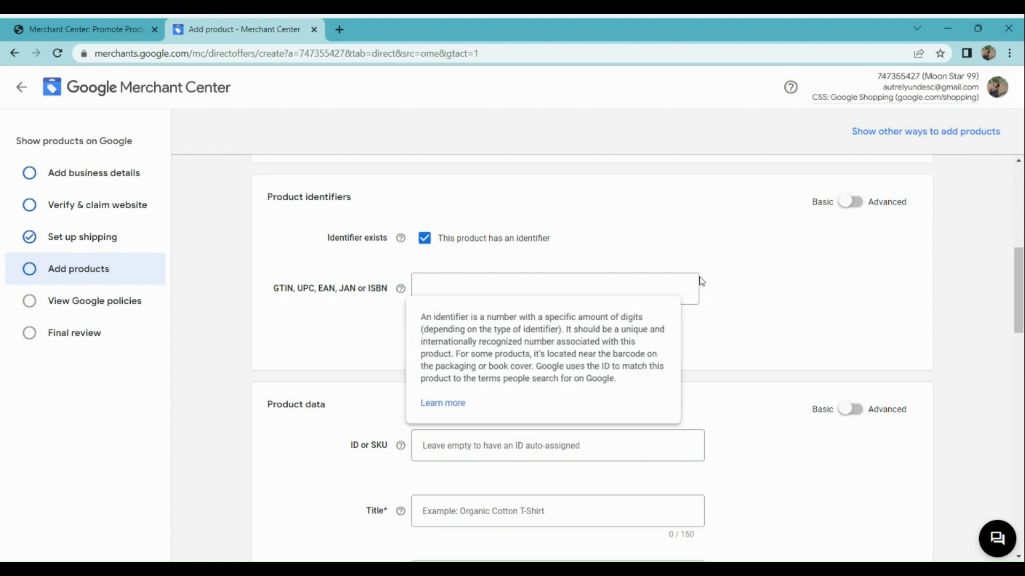
{"action": "scroll", "coordinate": [732, 256], "scroll_direction": "down", "scroll_amount": 2}
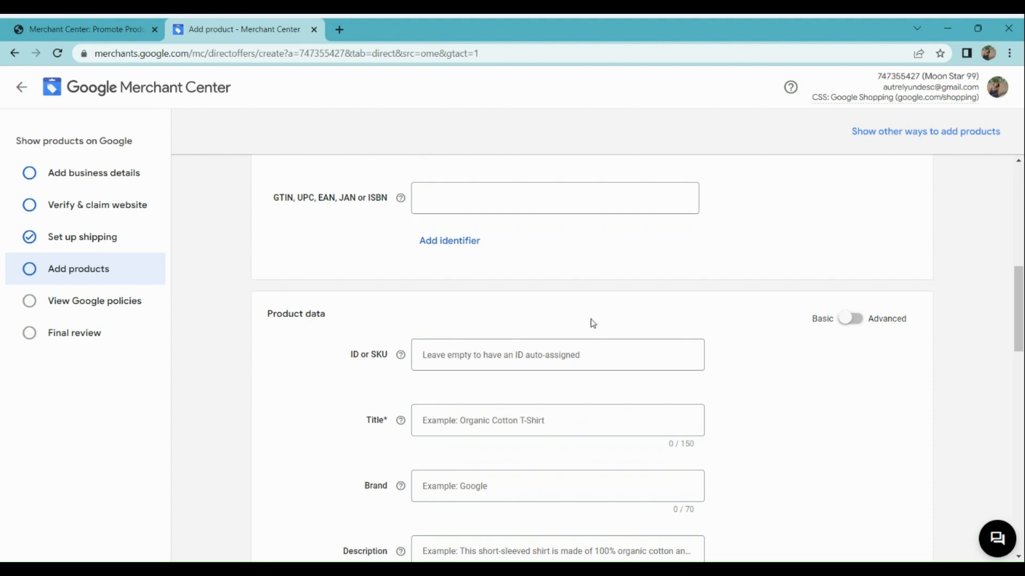
{"action": "scroll", "coordinate": [577, 329], "scroll_direction": "down", "scroll_amount": 2}
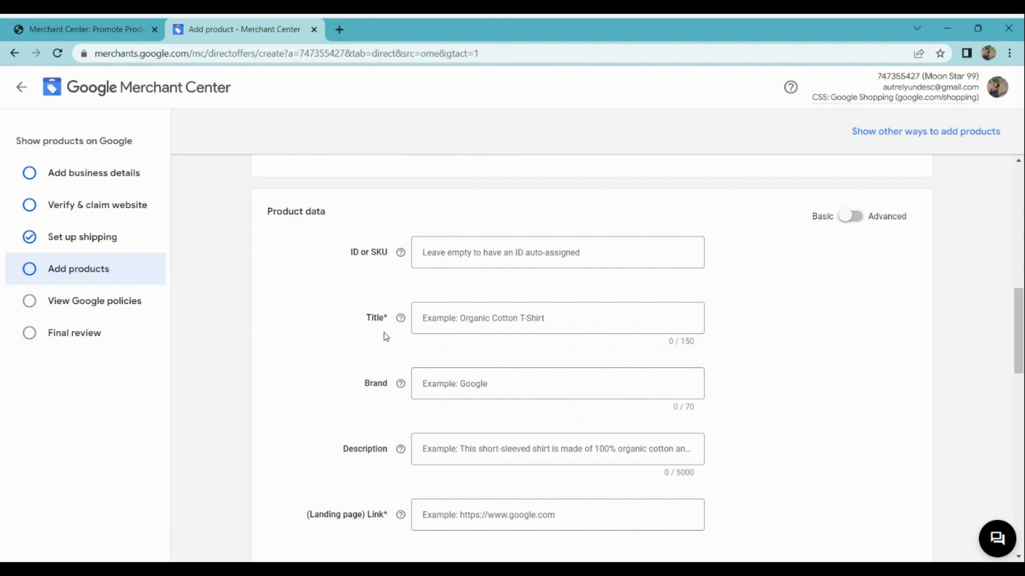
{"action": "scroll", "coordinate": [382, 328], "scroll_direction": "down", "scroll_amount": 1}
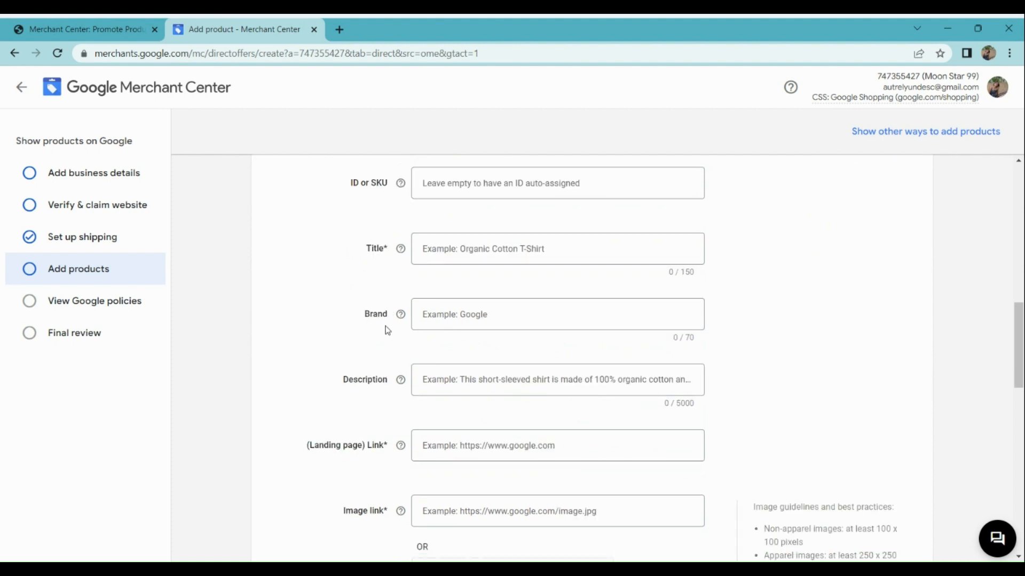
{"action": "scroll", "coordinate": [386, 330], "scroll_direction": "down", "scroll_amount": 1}
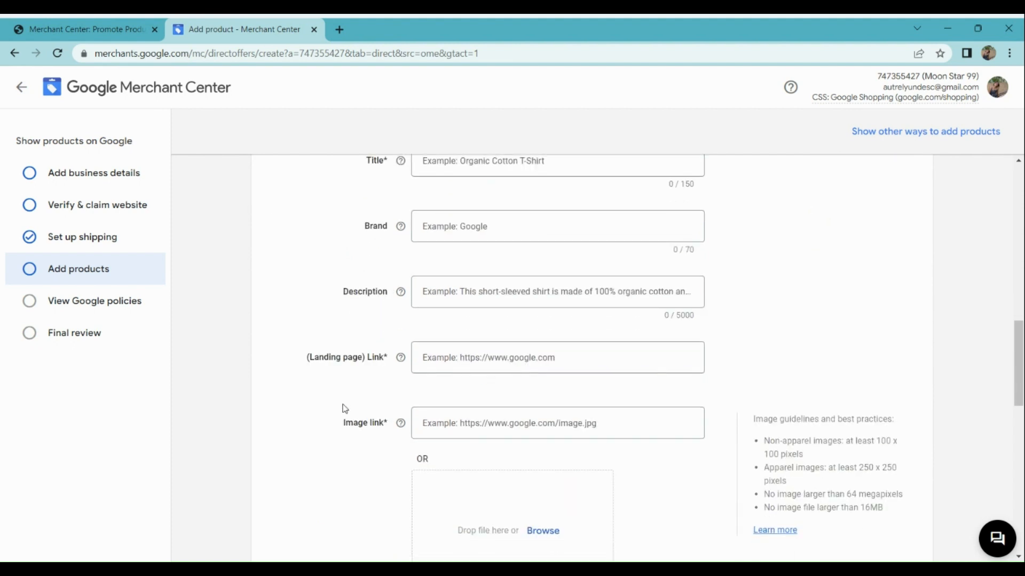
{"action": "scroll", "coordinate": [368, 371], "scroll_direction": "down", "scroll_amount": 1}
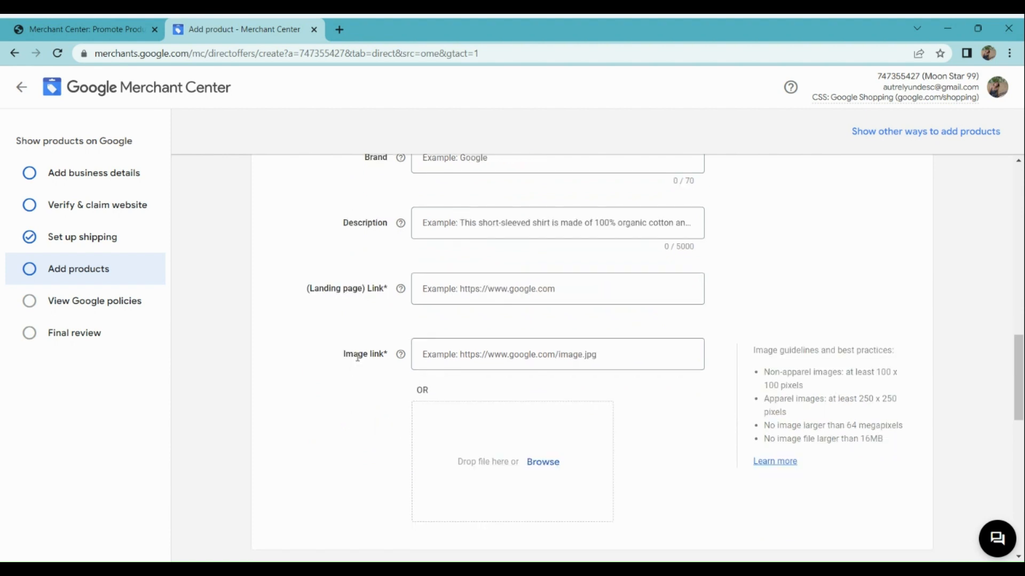
{"action": "scroll", "coordinate": [412, 374], "scroll_direction": "down", "scroll_amount": 2}
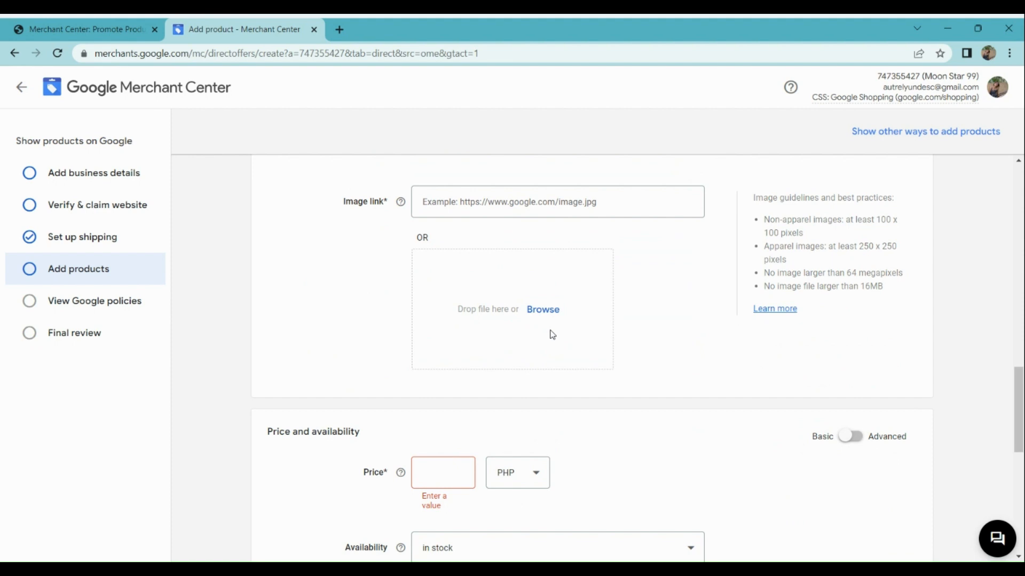
Set the product's availability to preorder
{"action": "scroll", "coordinate": [549, 334], "scroll_direction": "down", "scroll_amount": 3}
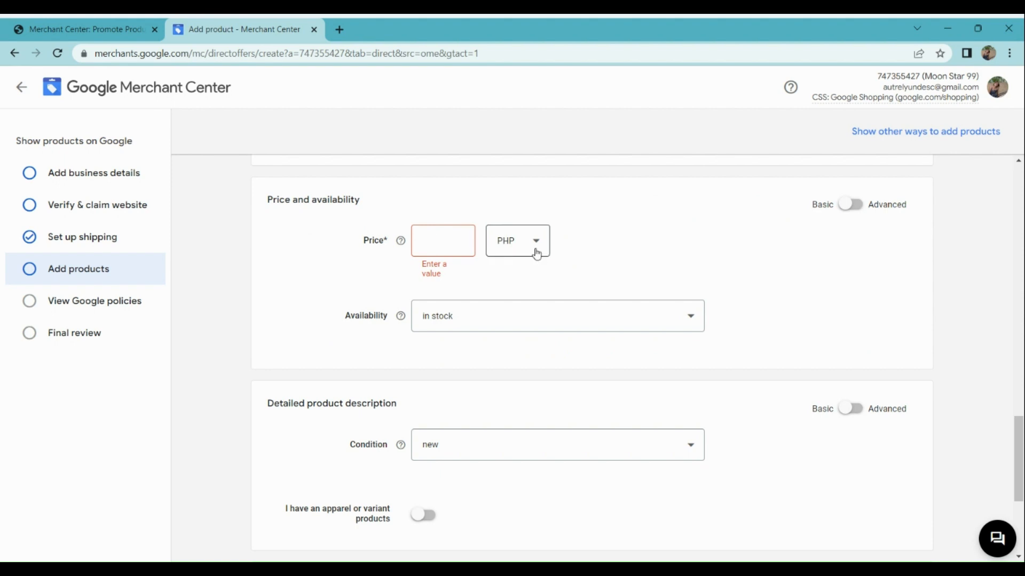
{"action": "left_click", "coordinate": [492, 327]}
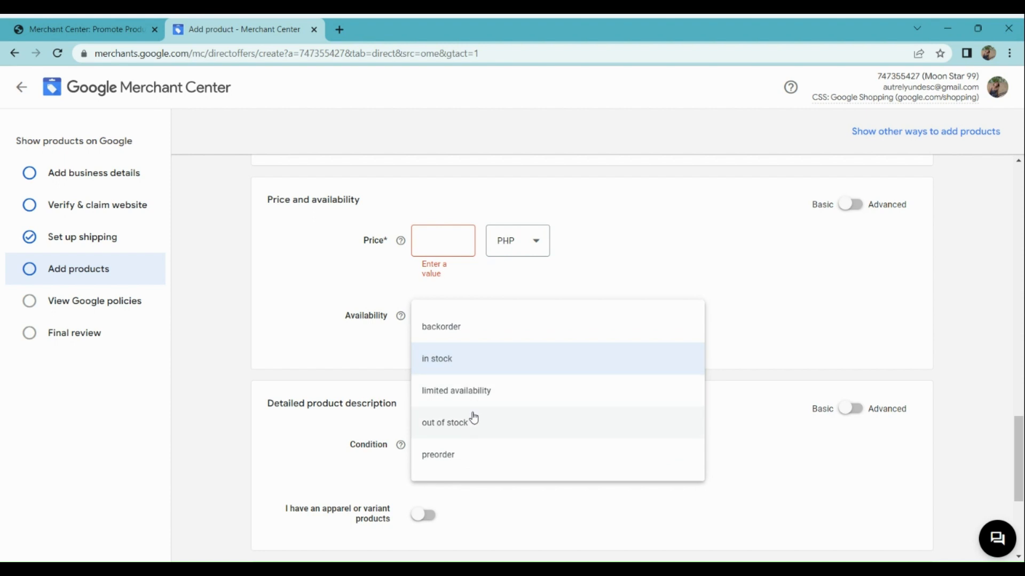
{"action": "left_click", "coordinate": [438, 455]}
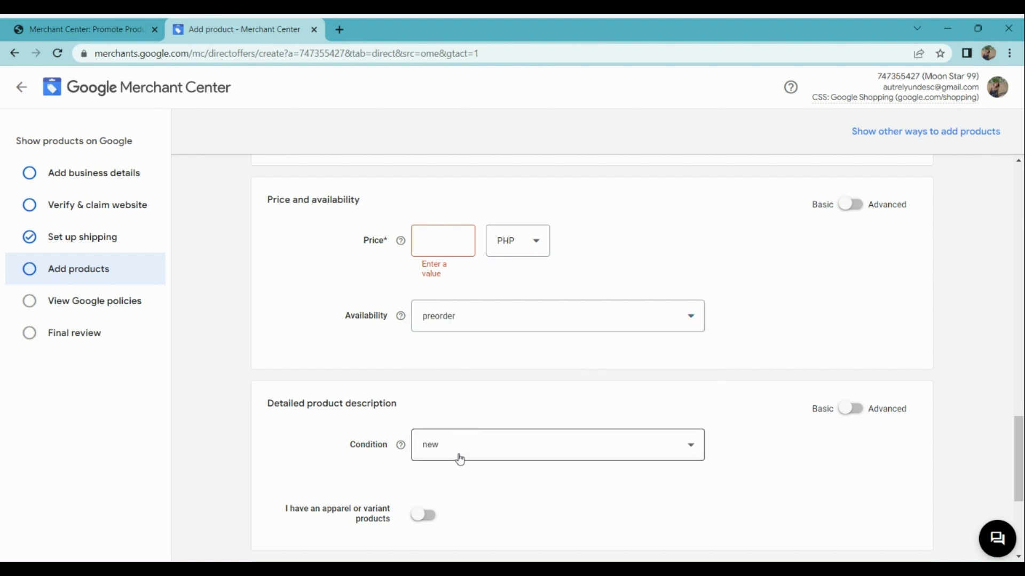
Check the available options for the product's condition, keeping it as new
{"action": "scroll", "coordinate": [460, 459], "scroll_direction": "down", "scroll_amount": 1}
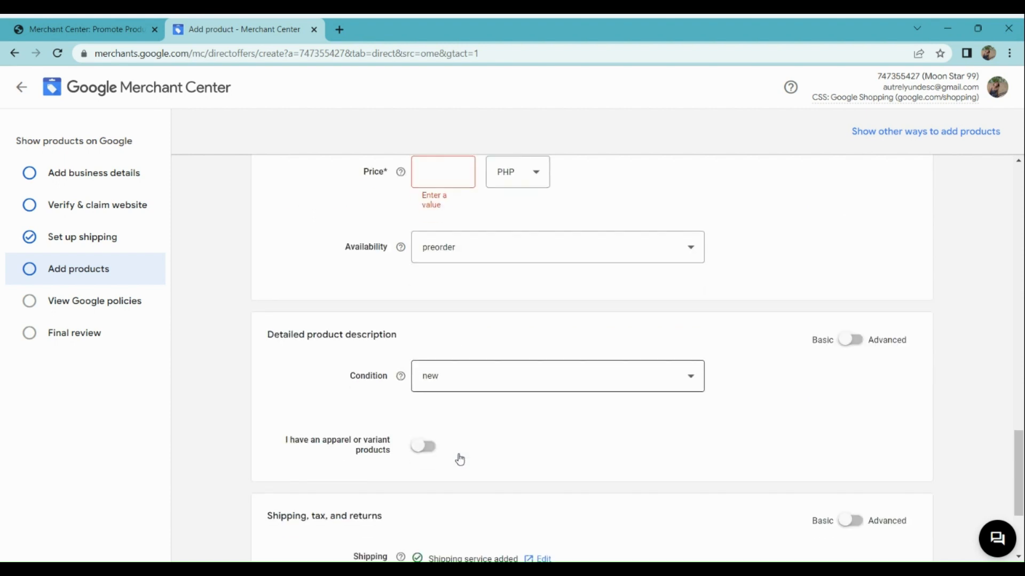
{"action": "left_click", "coordinate": [495, 373]}
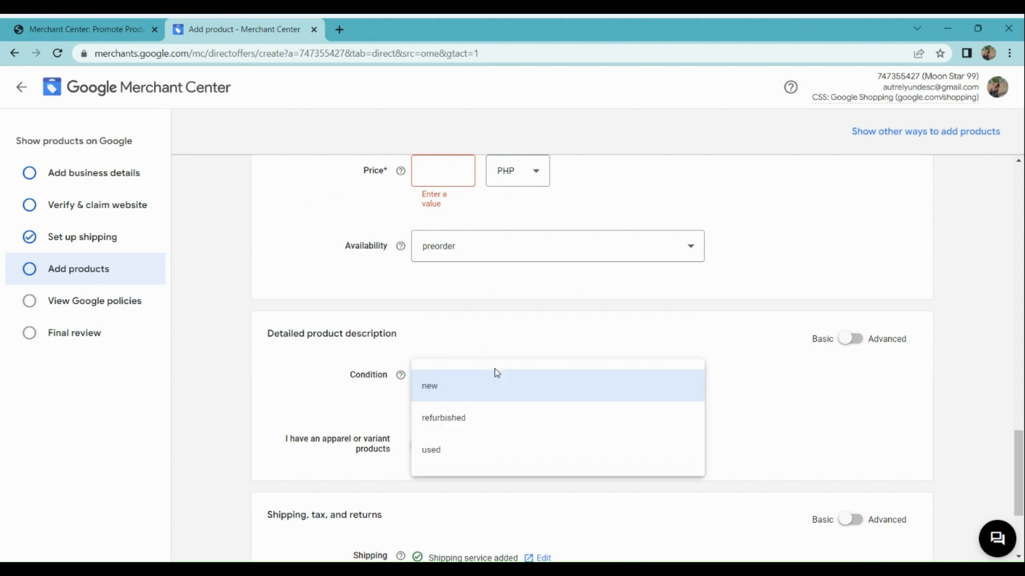
{"action": "left_click", "coordinate": [286, 416]}
Mark the product as an apparel or variant product and review its color, size, gender and age group attribute fields
{"action": "scroll", "coordinate": [286, 417], "scroll_direction": "down", "scroll_amount": 2}
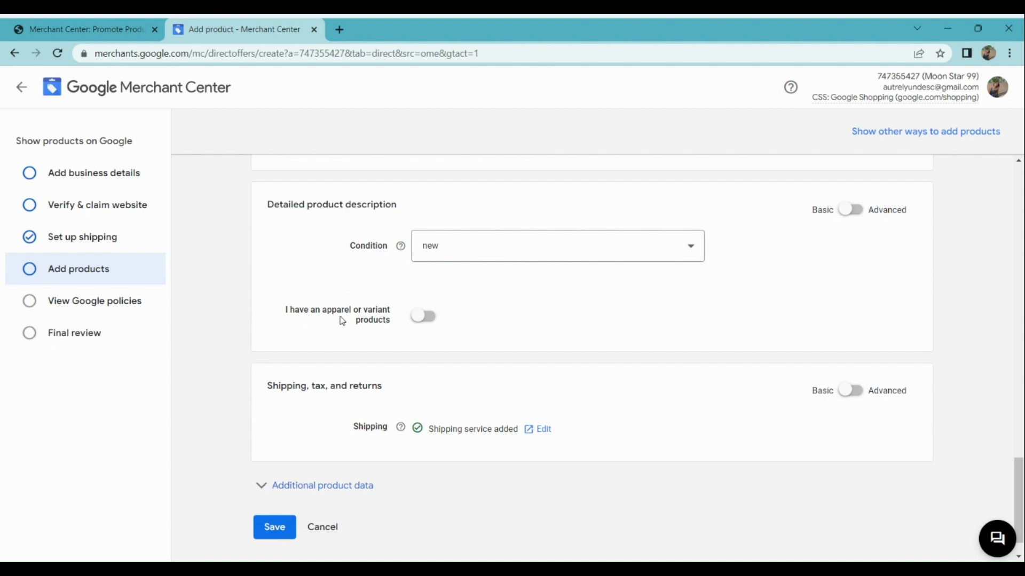
{"action": "left_click", "coordinate": [420, 319]}
{"action": "scroll", "coordinate": [390, 420], "scroll_direction": "down", "scroll_amount": 3}
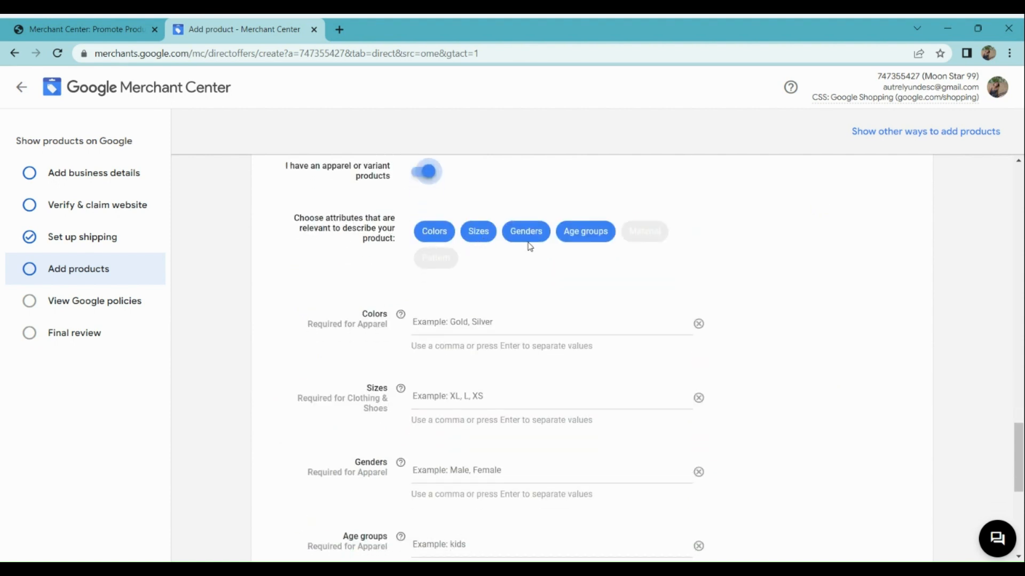
{"action": "scroll", "coordinate": [590, 234], "scroll_direction": "down", "scroll_amount": 3}
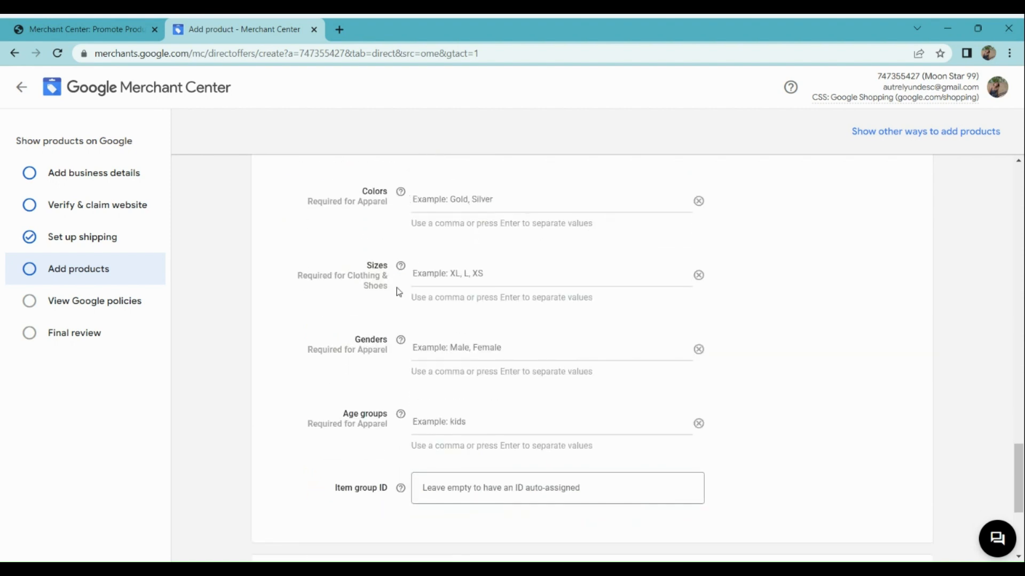
{"action": "scroll", "coordinate": [399, 292], "scroll_direction": "down", "scroll_amount": 2}
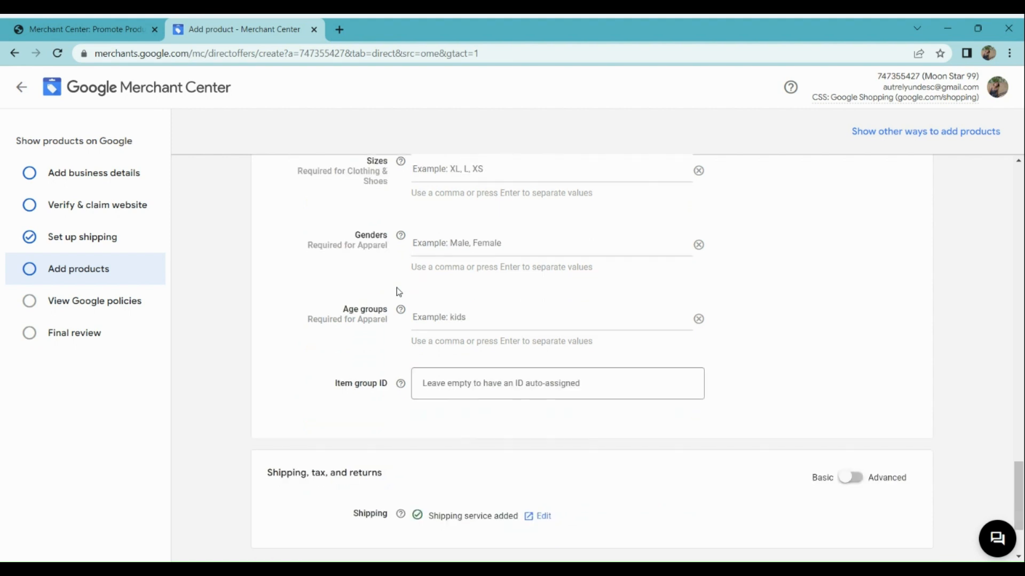
{"action": "scroll", "coordinate": [399, 292], "scroll_direction": "down", "scroll_amount": 1}
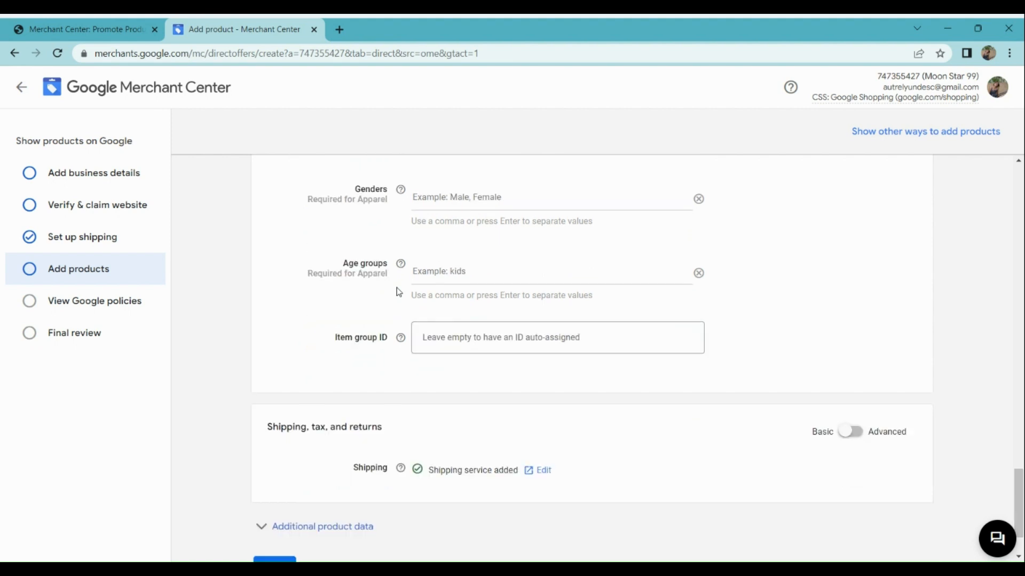
Check the product form's shipping, tax and returns section, and leave the form without saving to view the Google policies
{"action": "scroll", "coordinate": [396, 292], "scroll_direction": "down", "scroll_amount": 2}
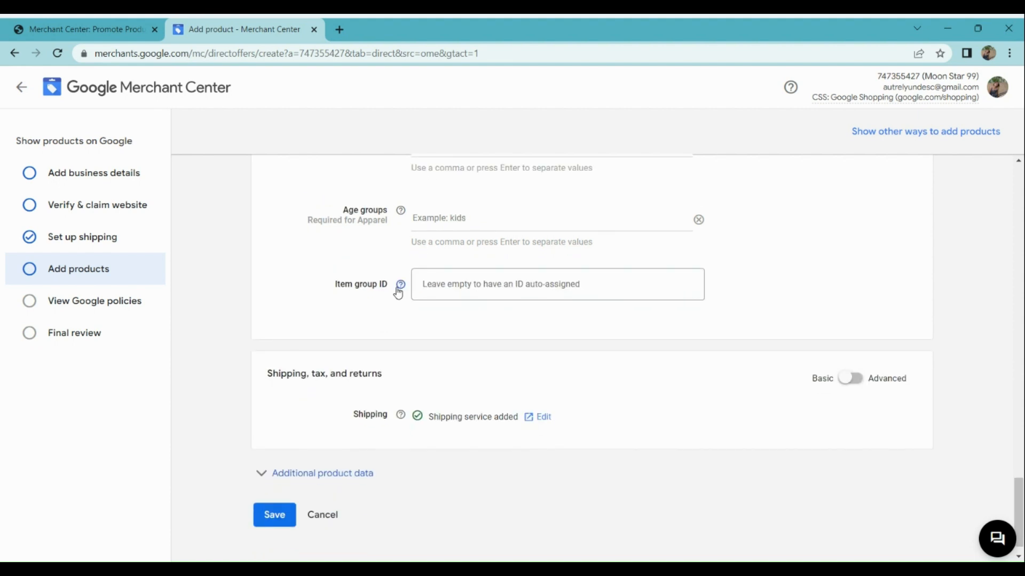
{"action": "mouse_move", "coordinate": [396, 292]}
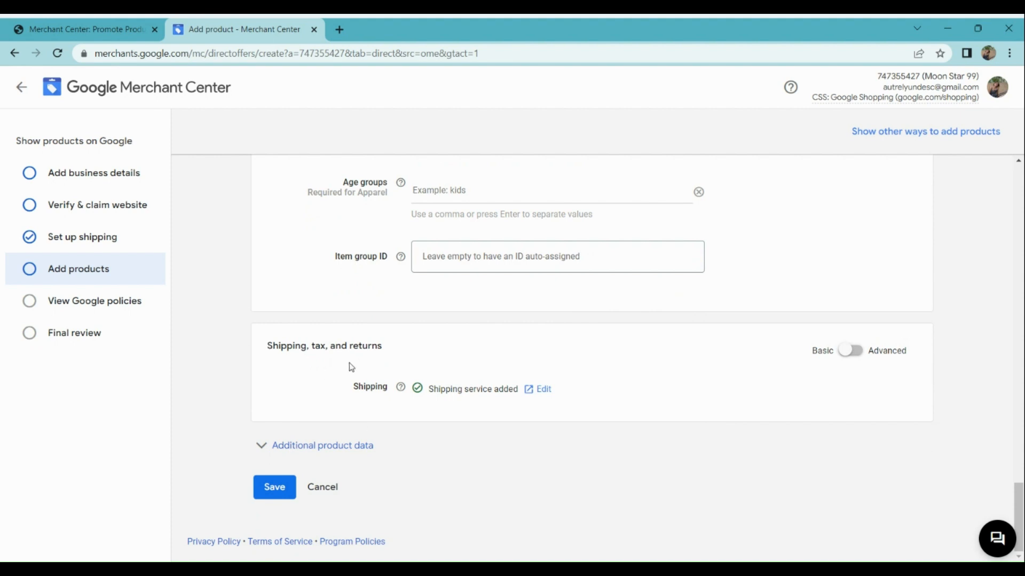
{"action": "left_click", "coordinate": [114, 308]}
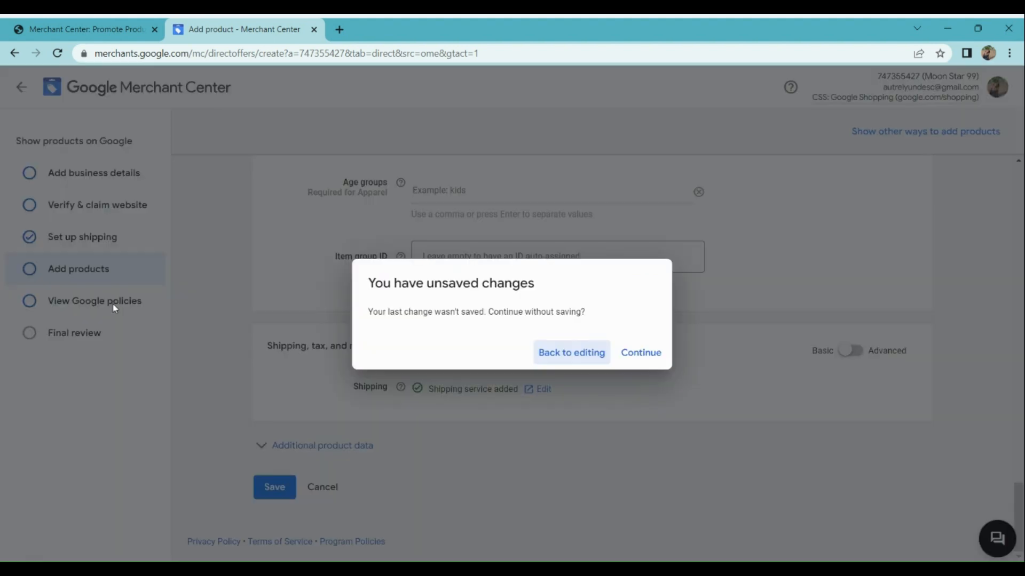
{"action": "left_click", "coordinate": [637, 355]}
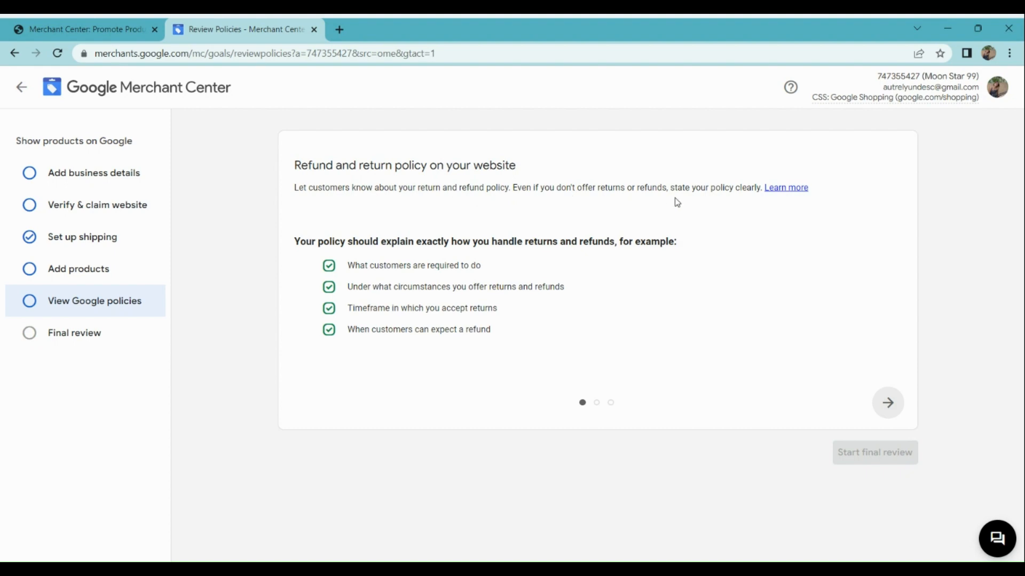
Read the refund and return policy requirements for the website and check the final review stage of the setup
{"action": "scroll", "coordinate": [491, 241], "scroll_direction": "up", "scroll_amount": 5}
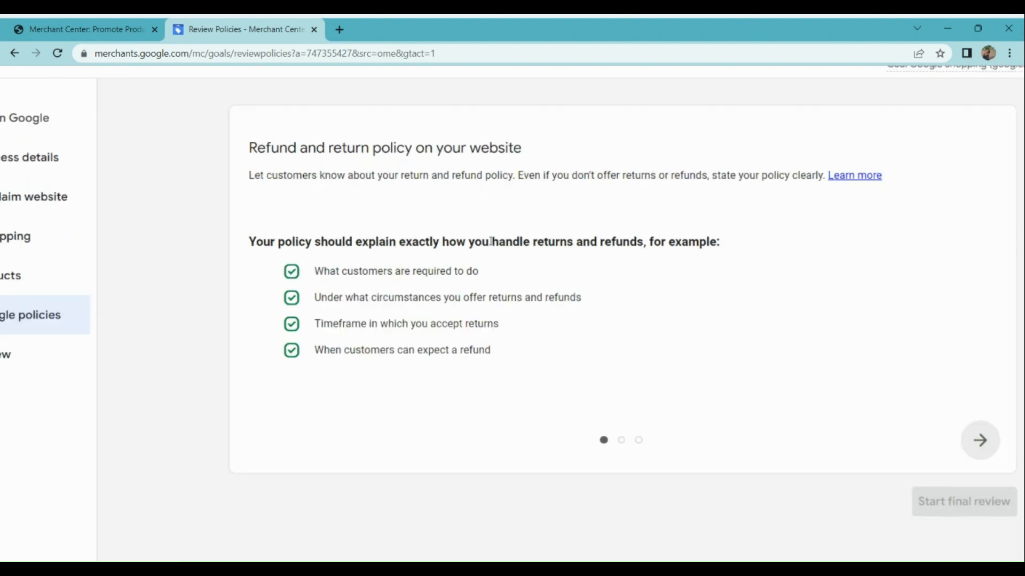
{"action": "scroll", "coordinate": [491, 241], "scroll_direction": "down", "scroll_amount": 1}
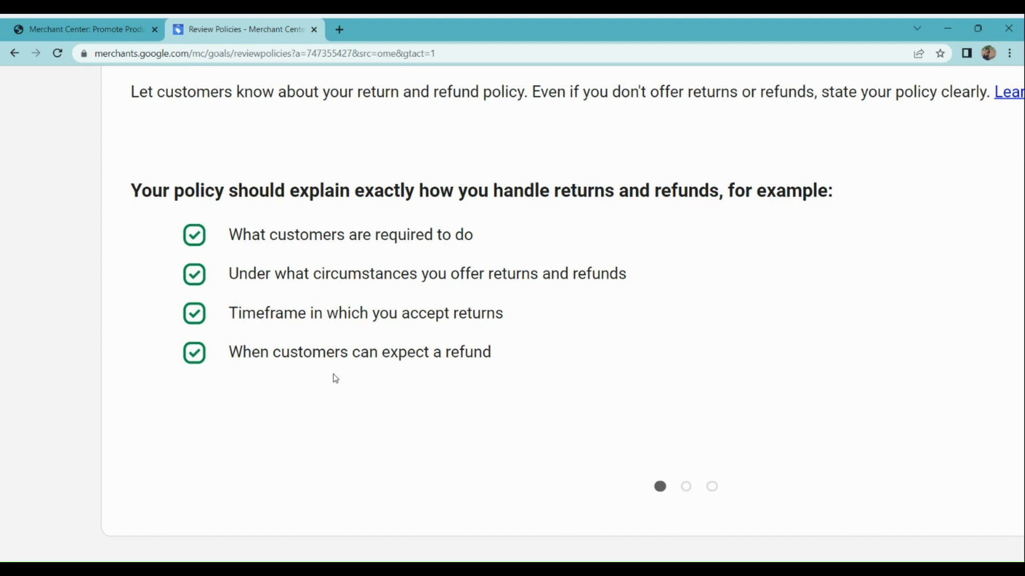
{"action": "scroll", "coordinate": [333, 378], "scroll_direction": "down", "scroll_amount": 5}
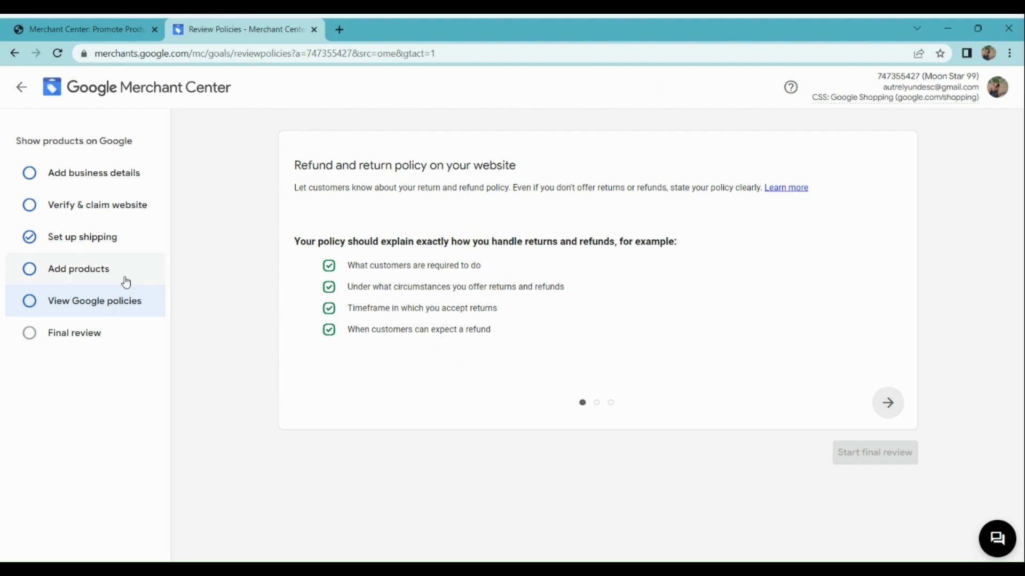
{"action": "left_click", "coordinate": [52, 336]}
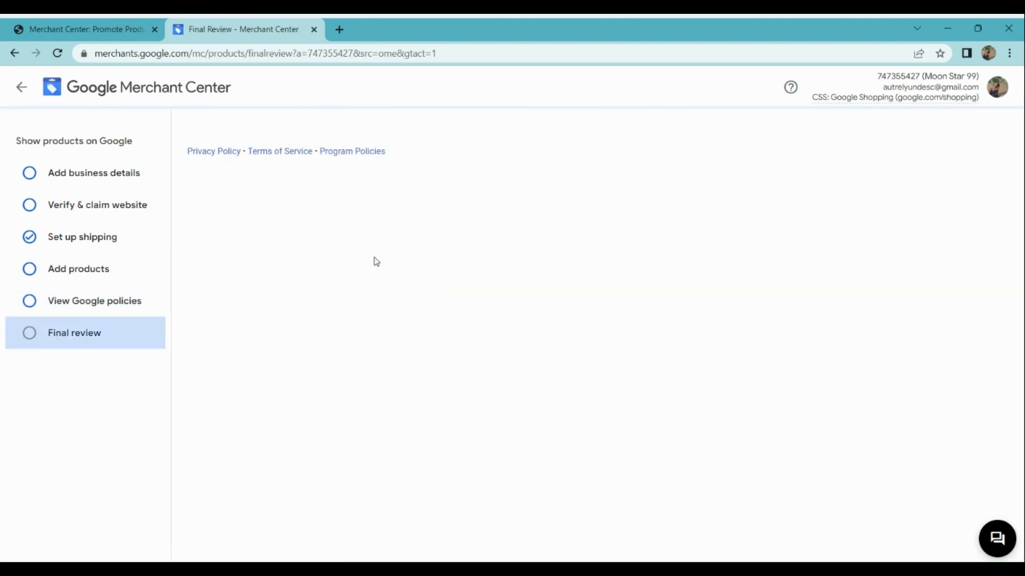
{"action": "scroll", "coordinate": [376, 262], "scroll_direction": "down", "scroll_amount": 1}
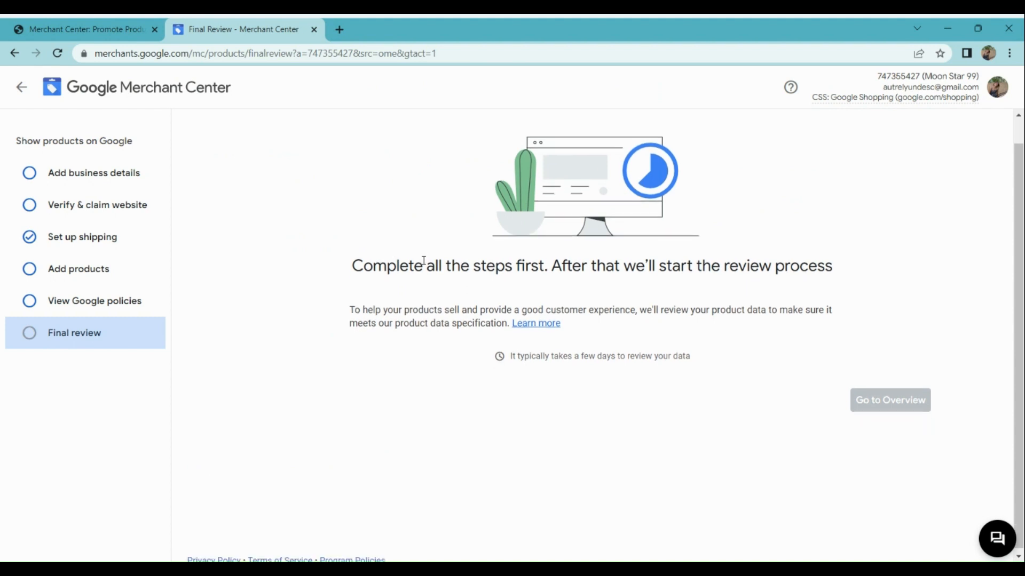